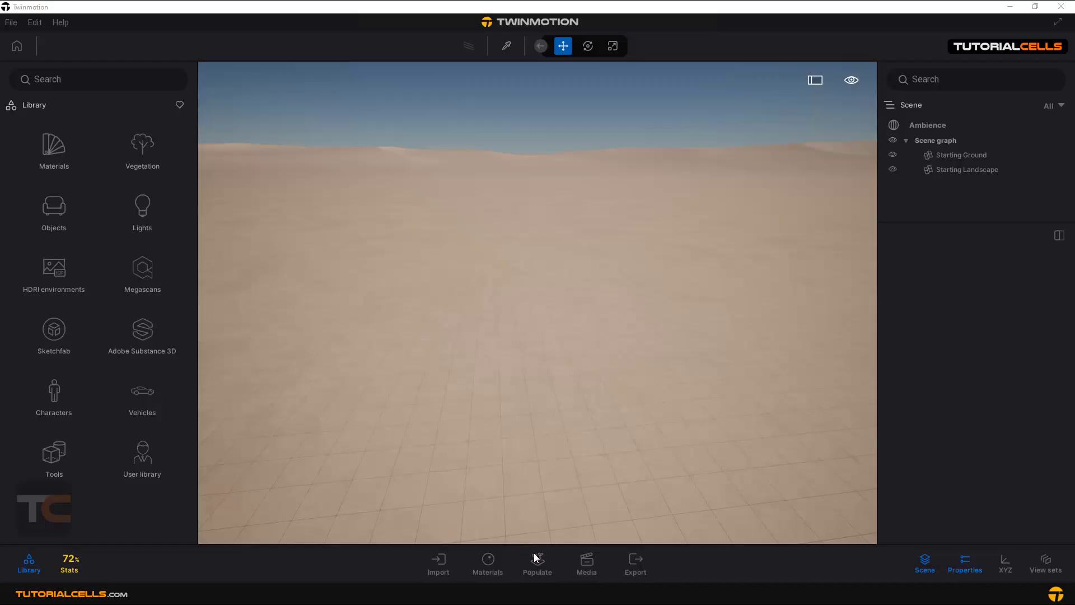
# Step: Draw a curved animated Character path on the ground, running across the foreground and bending away toward the horizon
pyautogui.click(536, 557)
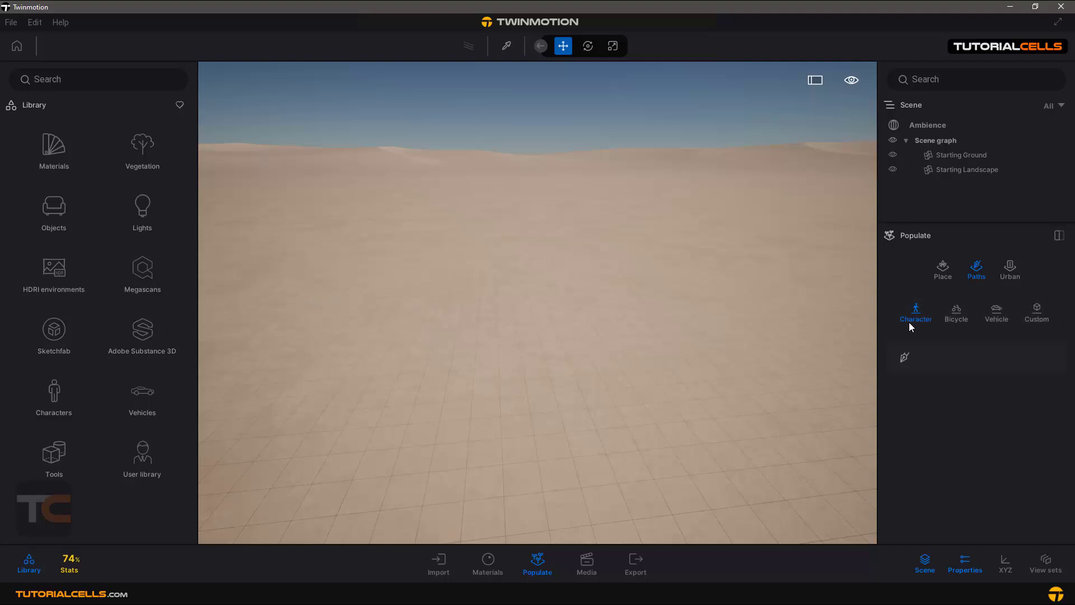
pyautogui.click(904, 357)
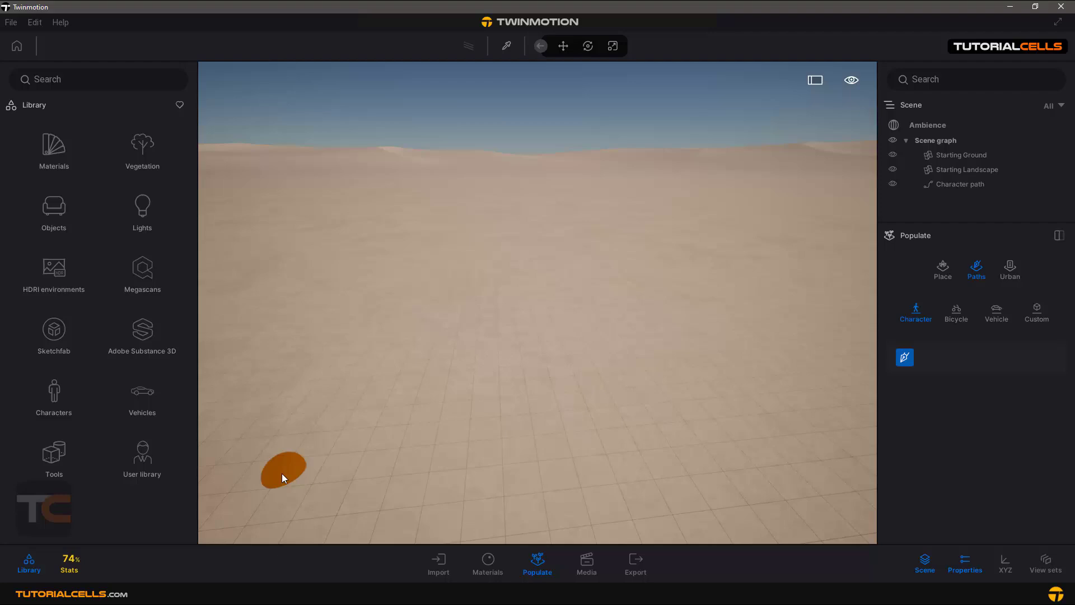
pyautogui.click(281, 472)
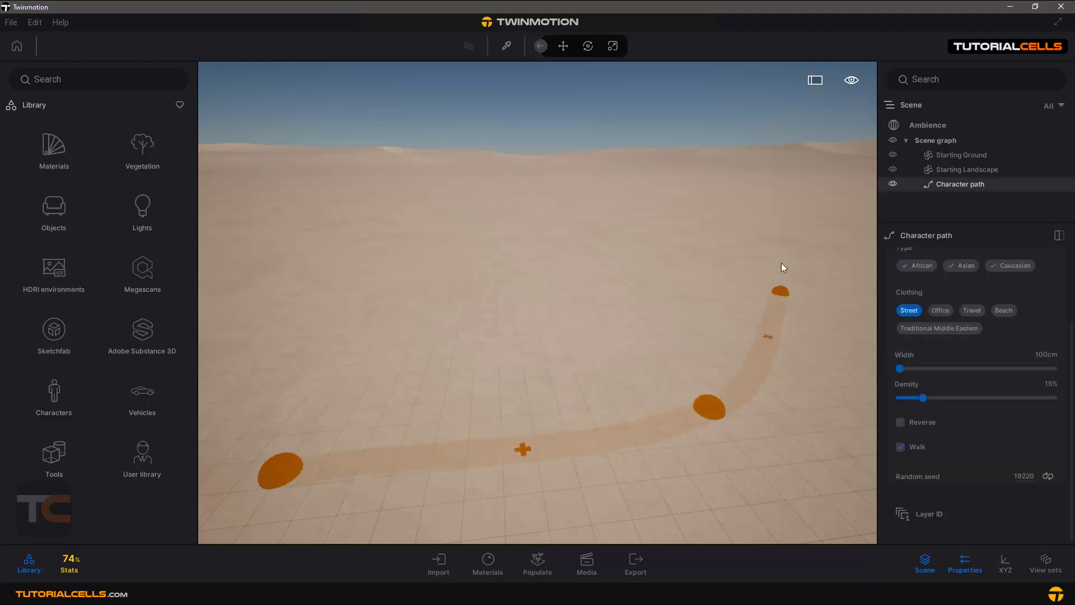
pyautogui.click(792, 297)
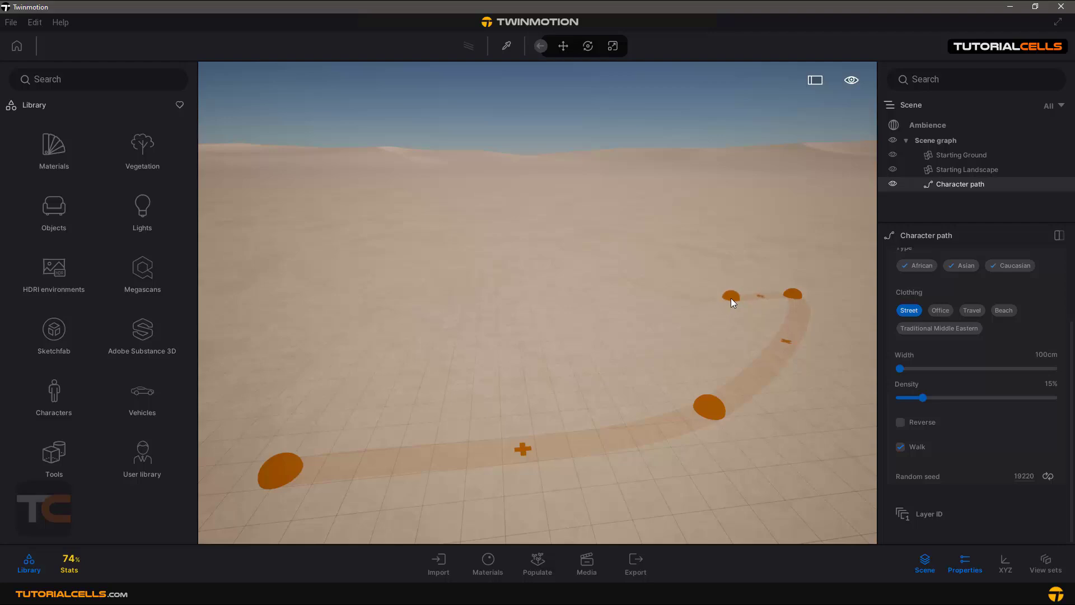
pyautogui.press('Escape')
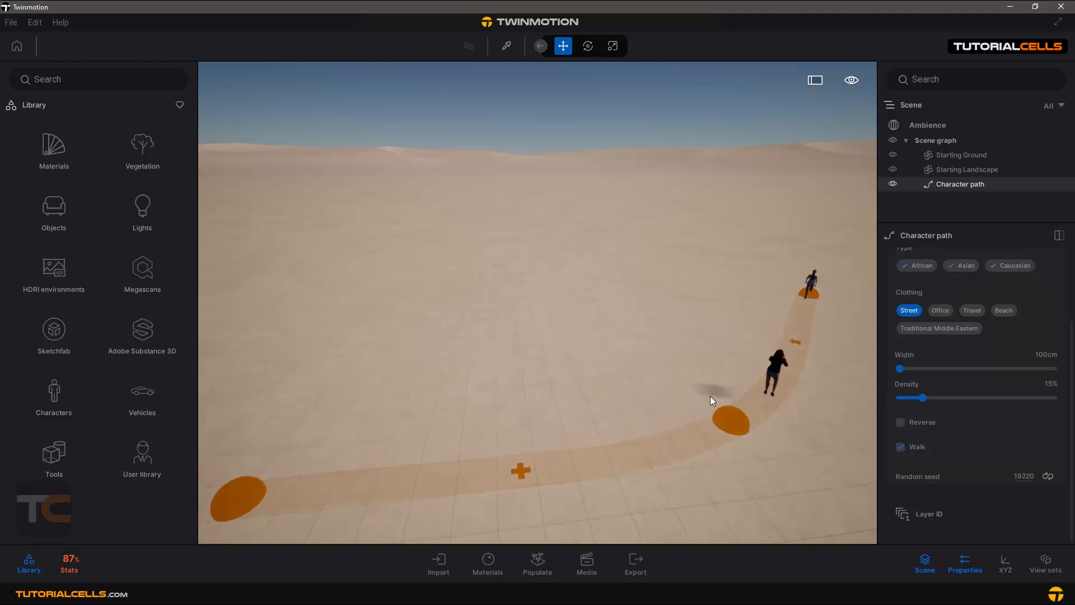
# Step: Shift the path's bend point slightly, and add a point midway along the first segment, moved away from the camera
pyautogui.moveTo(717, 396)
pyautogui.mouseDown(button='right')
pyautogui.moveTo(686, 390)
pyautogui.moveTo(712, 395)
pyautogui.mouseUp(button='right')
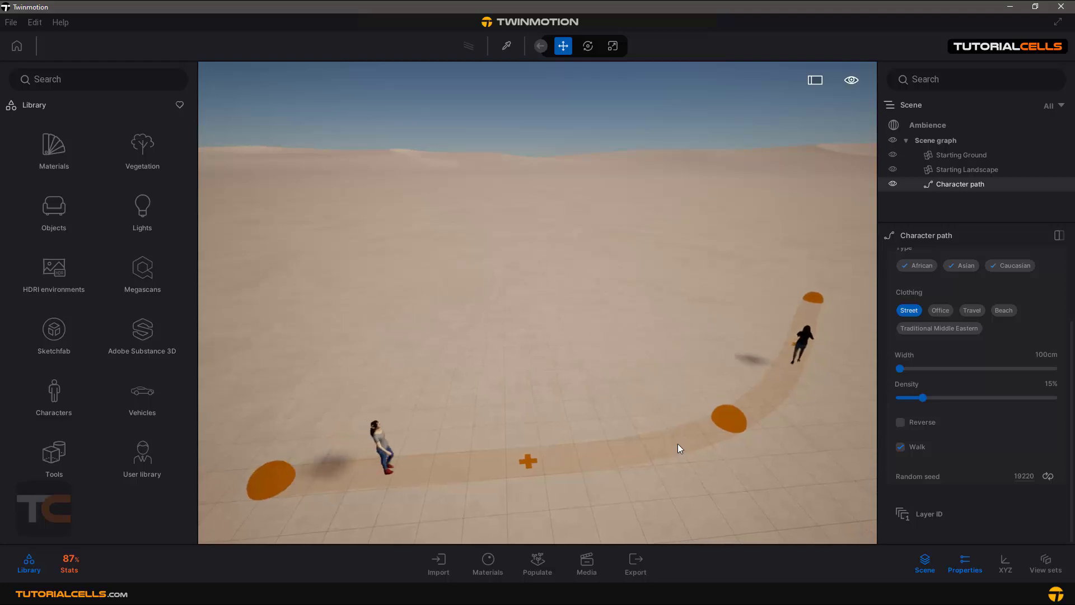
pyautogui.click(737, 418)
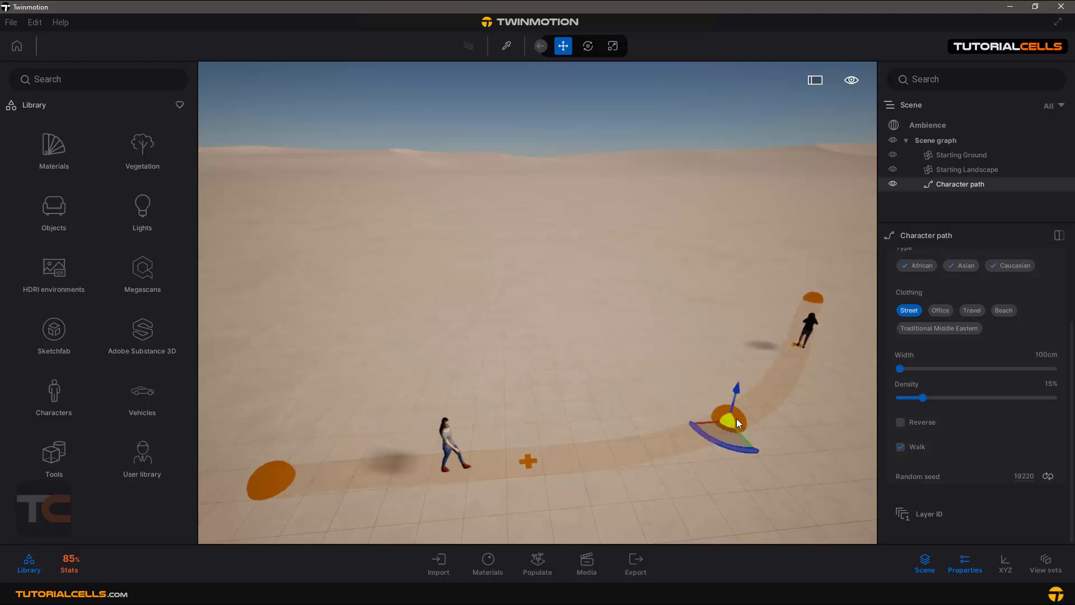
pyautogui.moveTo(721, 435)
pyautogui.mouseDown()
pyautogui.moveTo(512, 321)
pyautogui.moveTo(715, 436)
pyautogui.mouseUp()
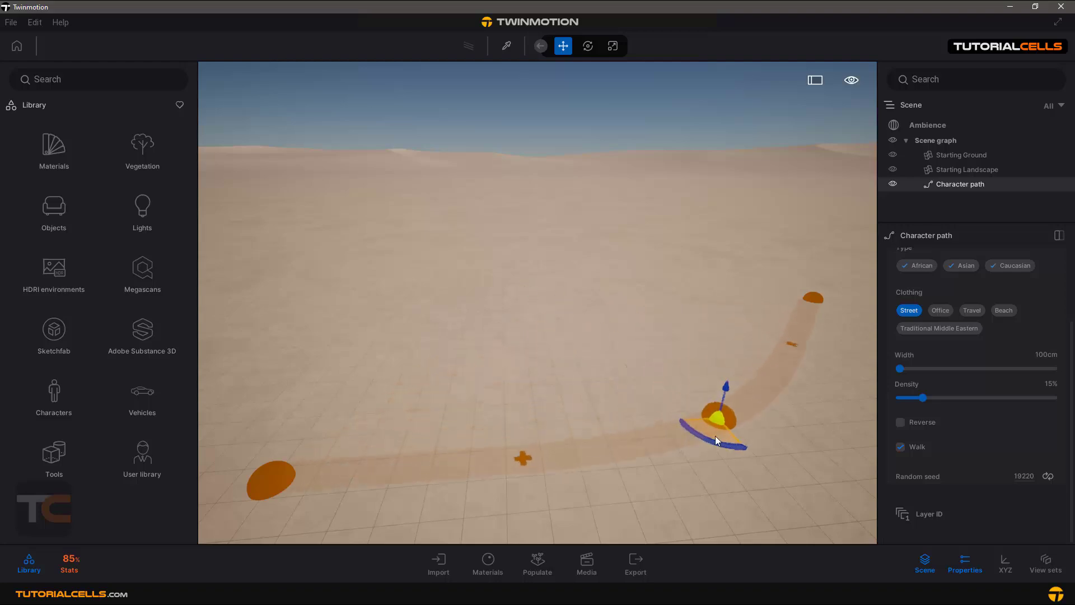
pyautogui.click(529, 465)
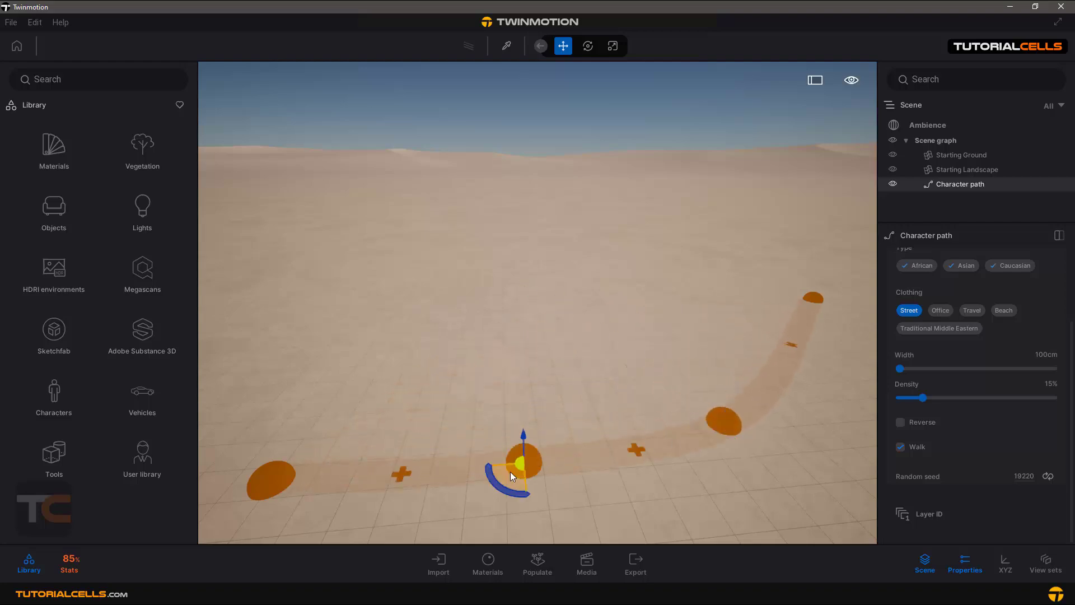
pyautogui.moveTo(509, 472); pyautogui.dragTo(499, 406)
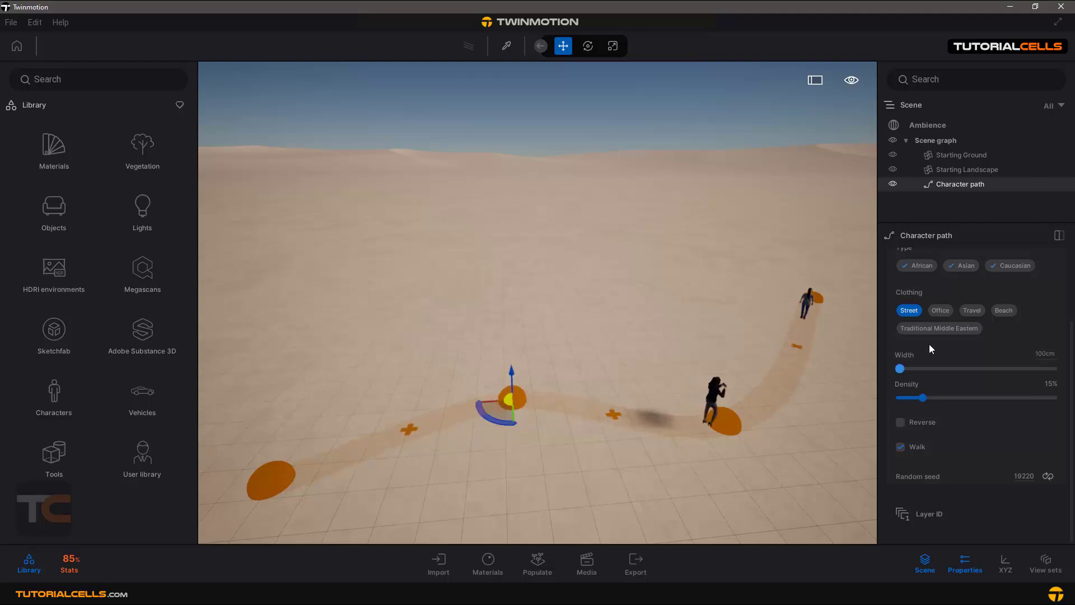
# Step: Try the Beach and Traditional Middle Eastern clothing on the path's characters, and return them to Street
pyautogui.scroll(3, 924, 314)
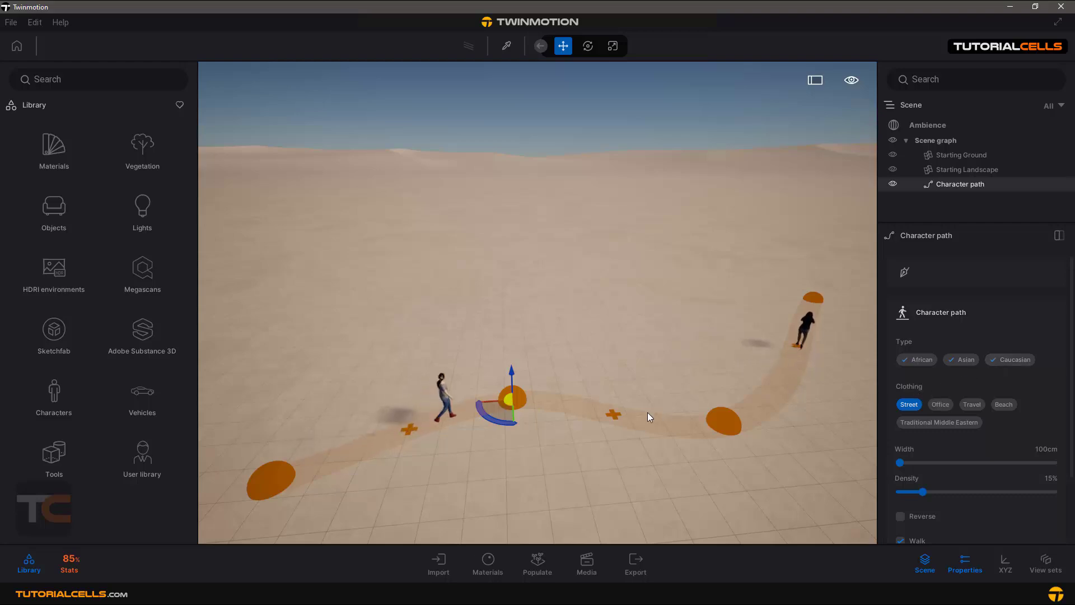
pyautogui.click(1003, 404)
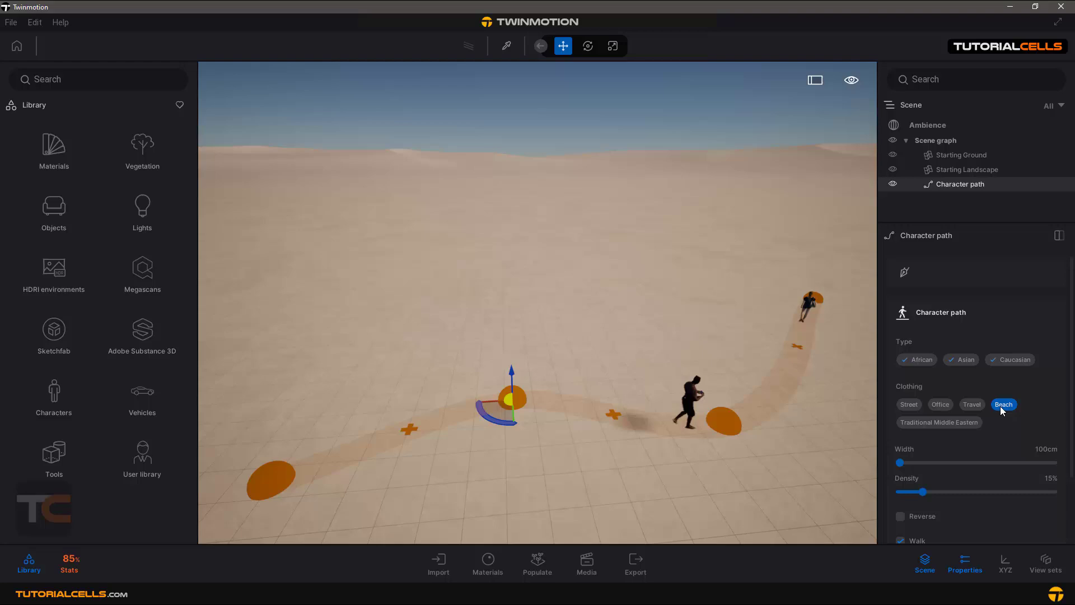
pyautogui.click(958, 422)
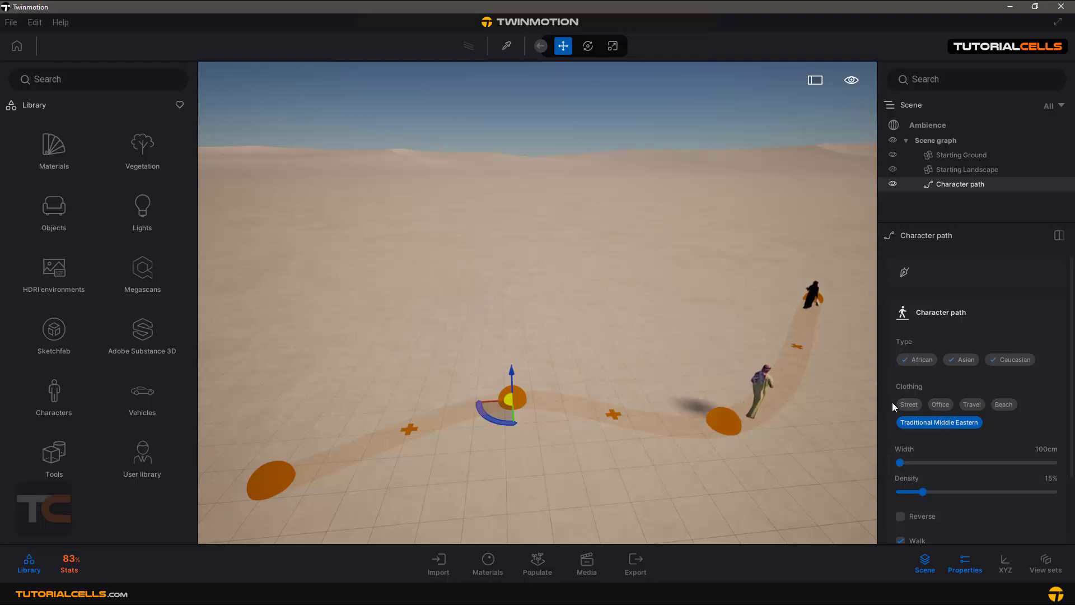
pyautogui.click(908, 404)
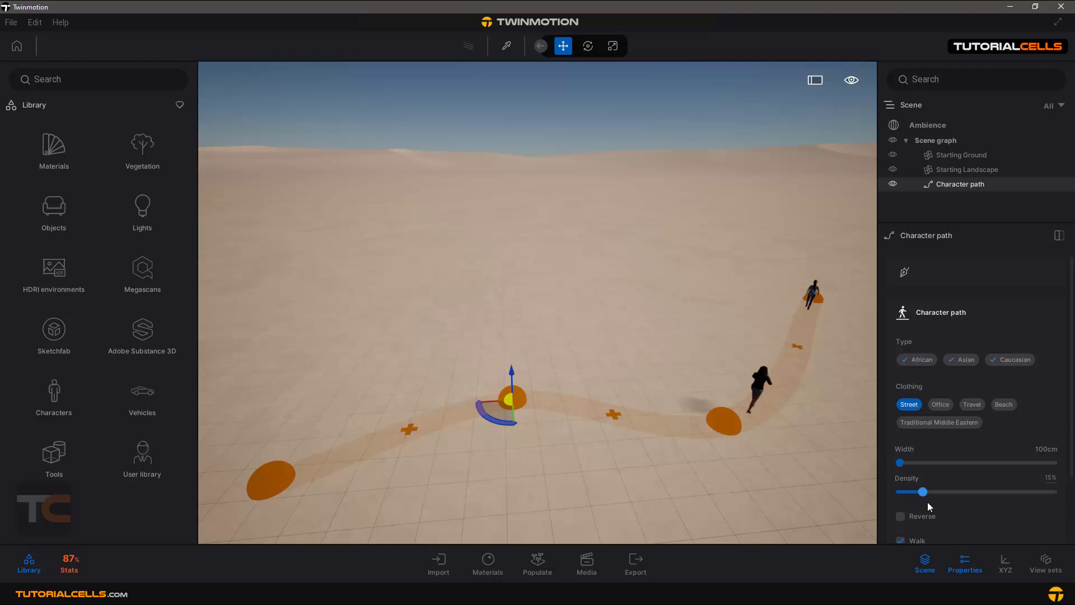
# Step: Set the character path's width to 399 cm and its density to 49%
pyautogui.moveTo(902, 465); pyautogui.dragTo(951, 463)
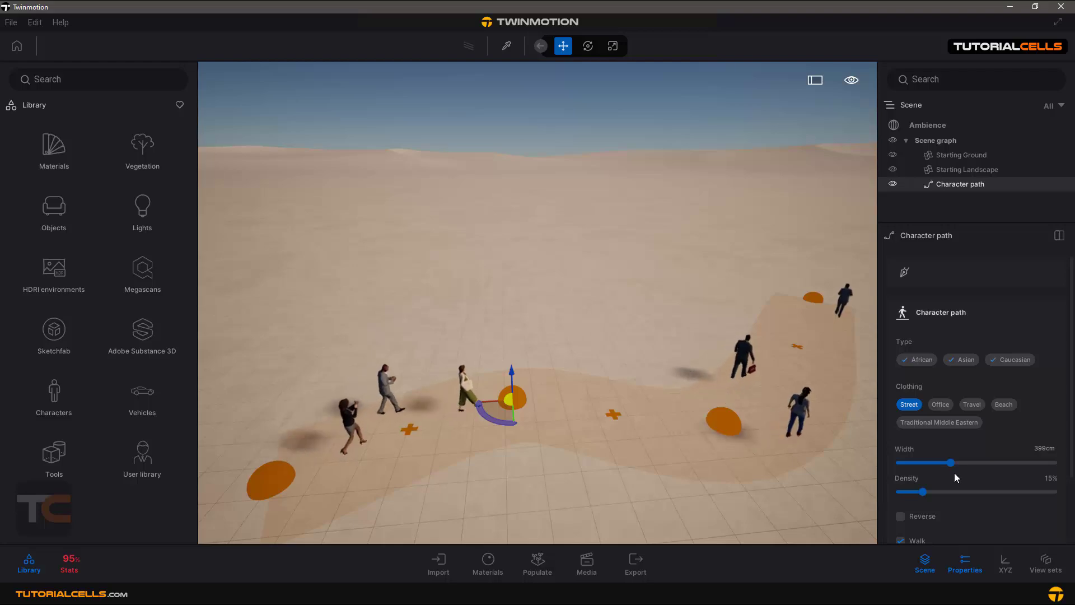
pyautogui.scroll(-1, 956, 476)
pyautogui.moveTo(923, 474); pyautogui.dragTo(974, 479)
pyautogui.scroll(-2, 970, 480)
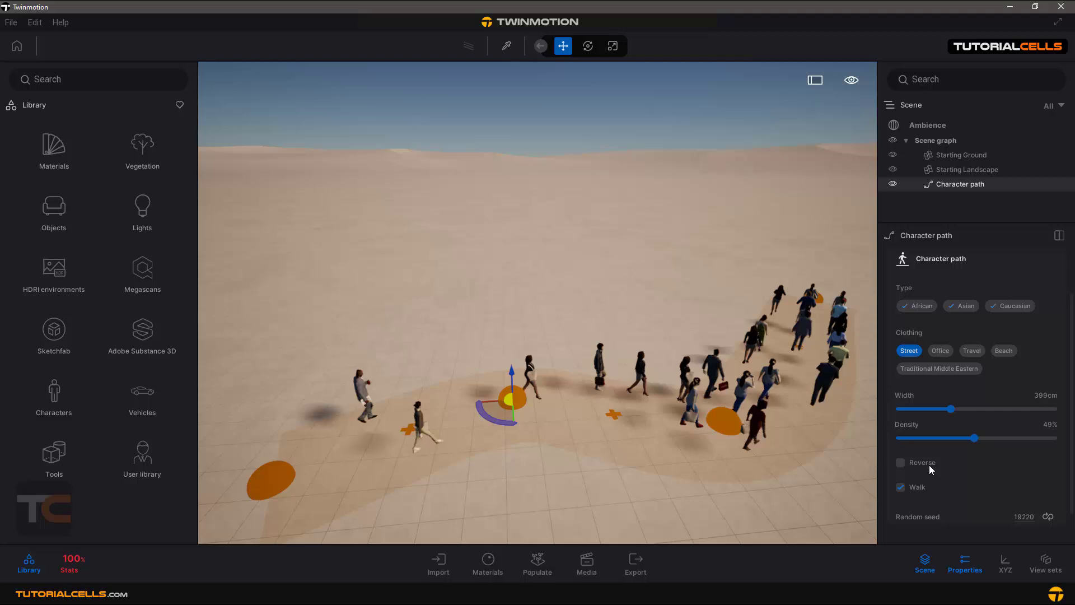
# Step: Reverse the walking direction of the character path and randomize its seed twice
pyautogui.click(924, 462)
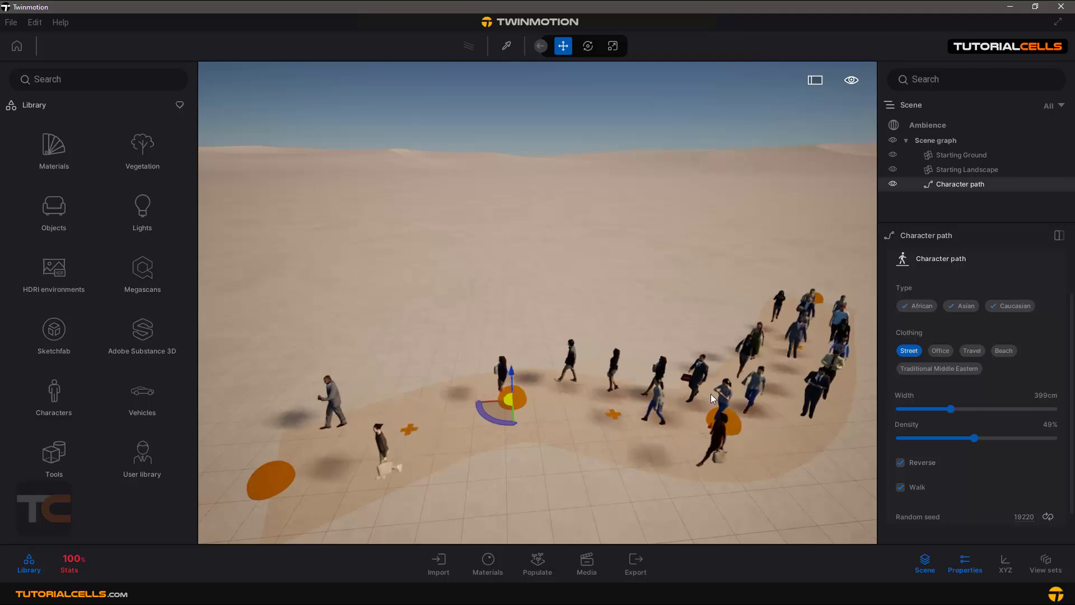
pyautogui.scroll(-2, 959, 509)
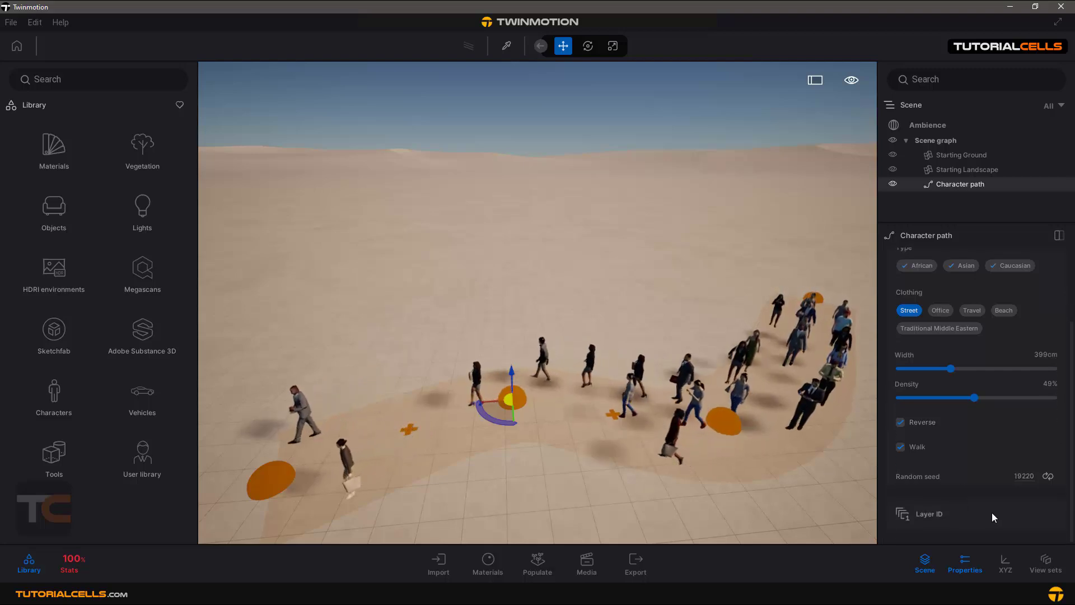
pyautogui.click(1045, 479)
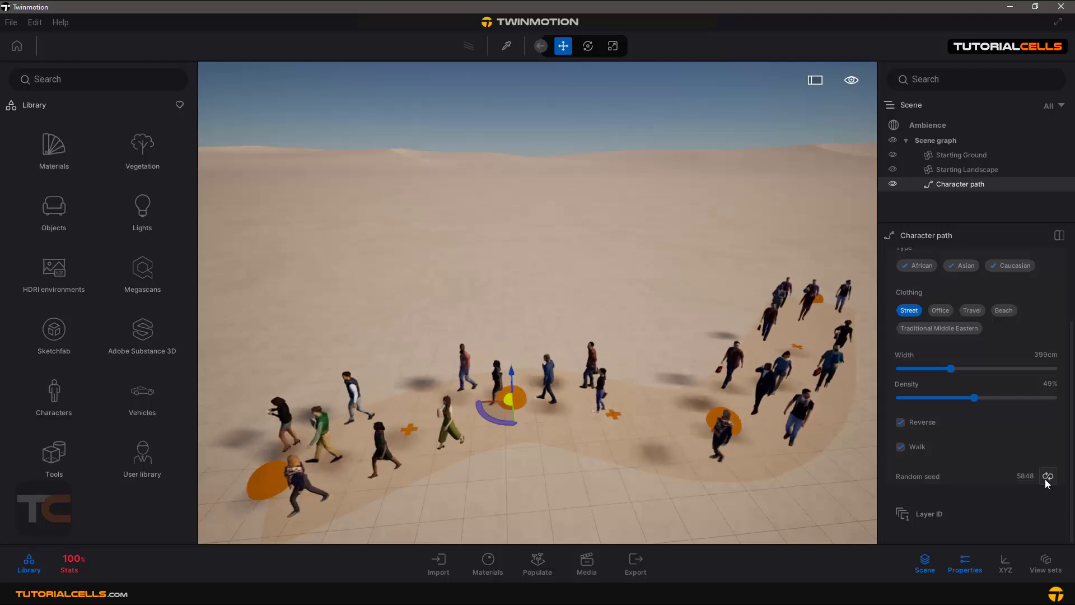
pyautogui.click(1045, 479)
pyautogui.scroll(3, 962, 410)
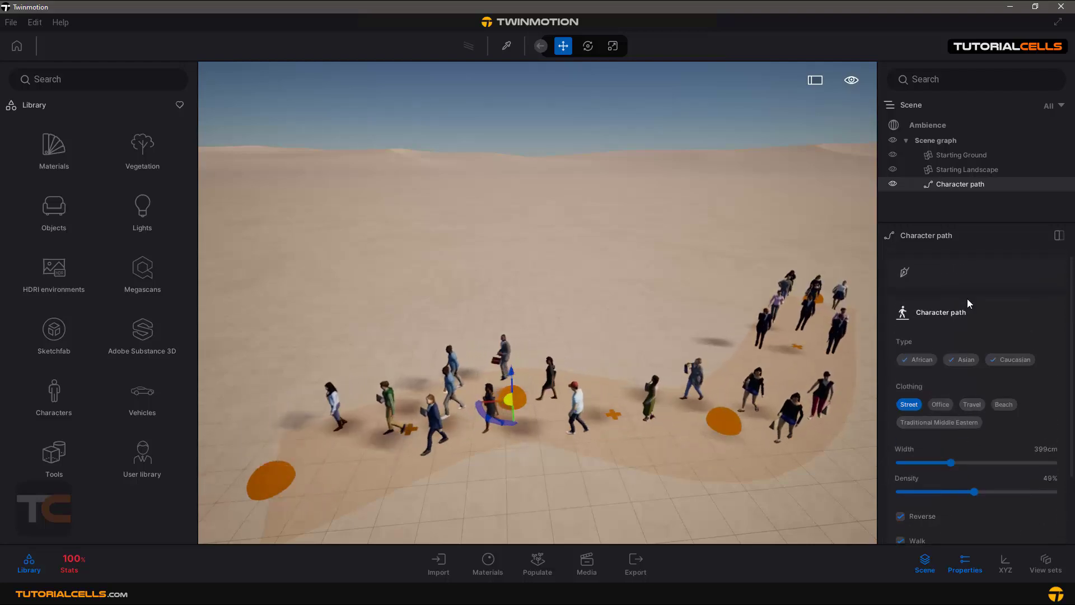
# Step: Delete the character path from the scene
pyautogui.click(953, 189)
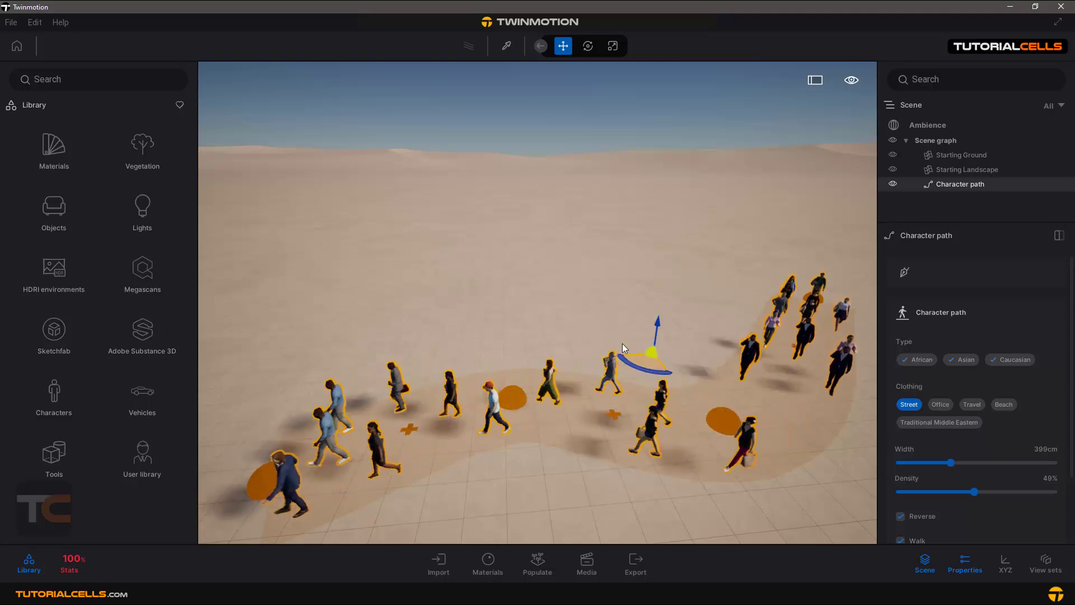
pyautogui.moveTo(623, 344); pyautogui.dragTo(599, 365)
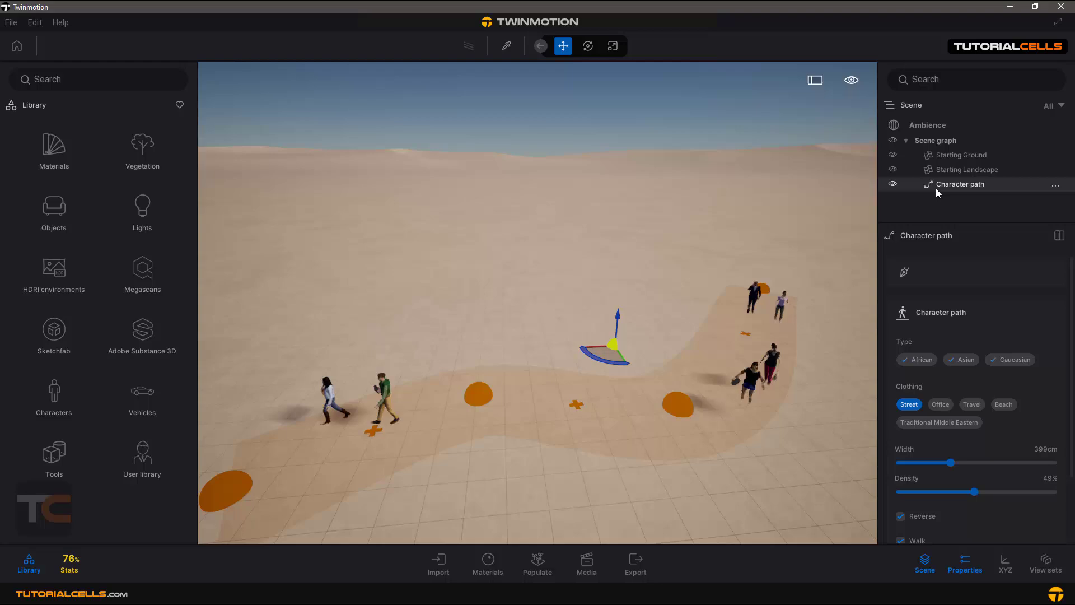
pyautogui.press('Delete')
# Step: Open the Landscapes collection of the Vegetation category in the library
pyautogui.click(63, 146)
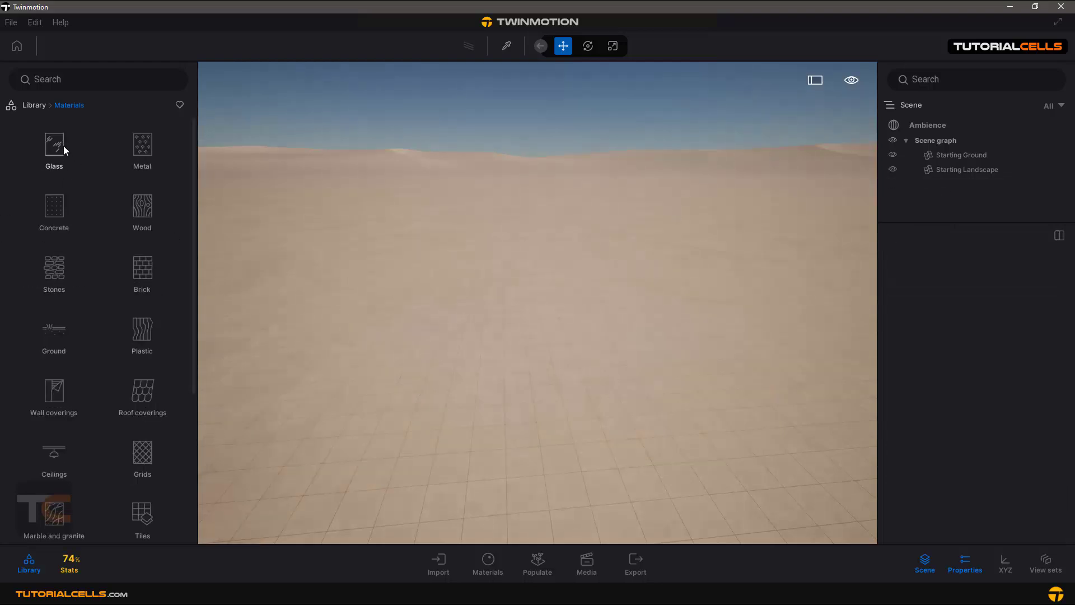
pyautogui.click(35, 104)
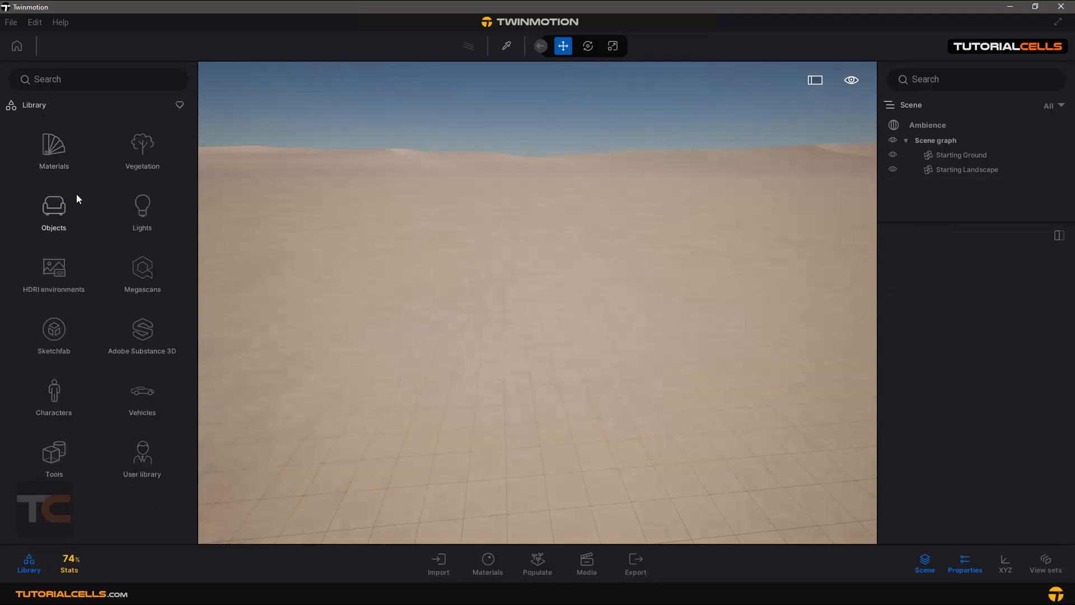
pyautogui.click(134, 150)
pyautogui.click(64, 150)
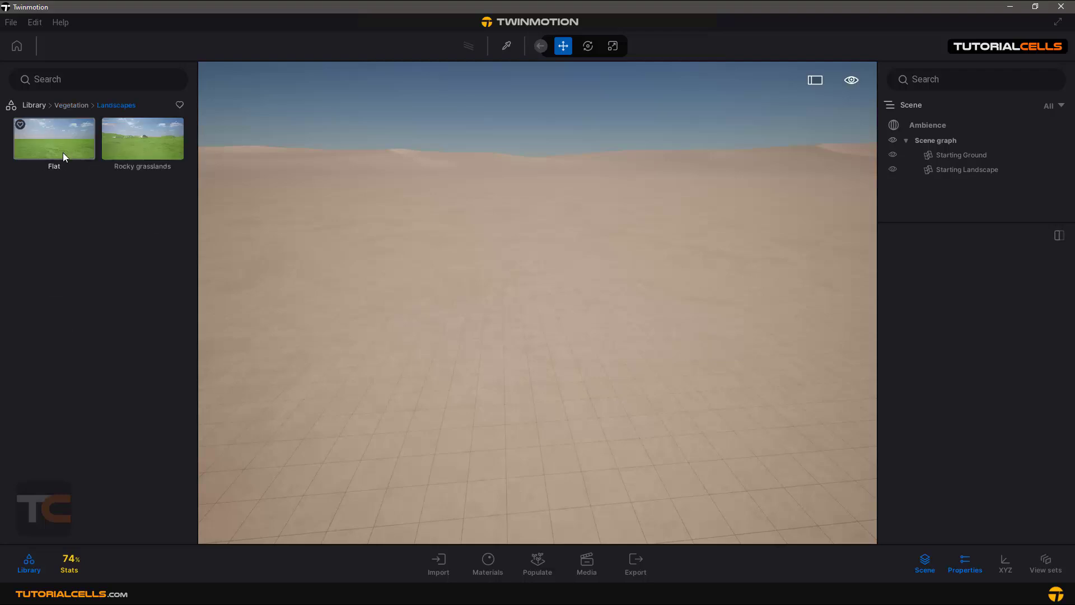
# Step: Delete the Starting Landscape and the Starting Ground from the scene
pyautogui.click(942, 173)
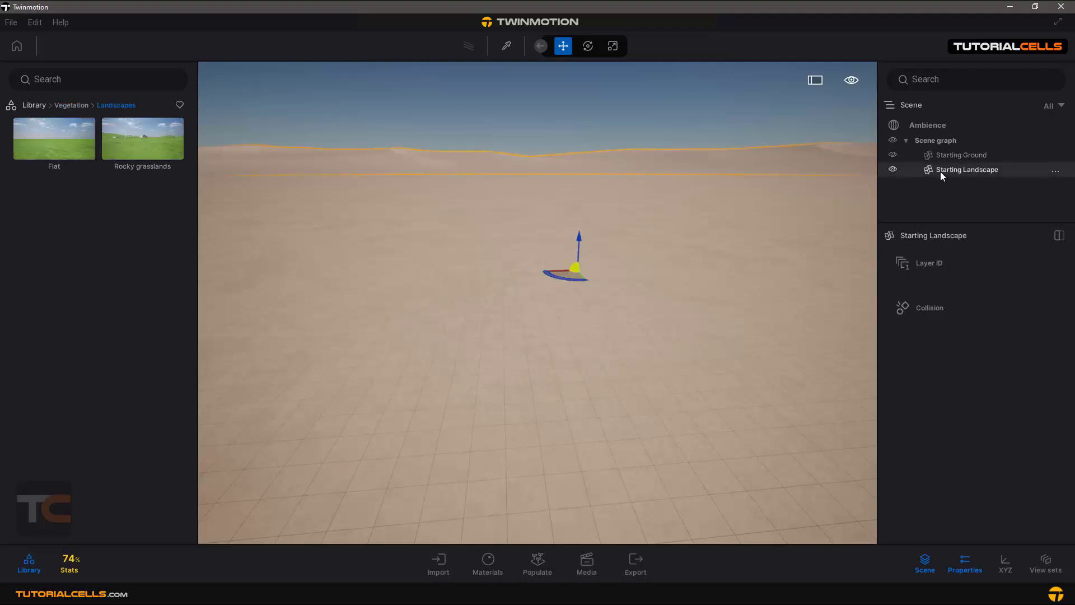
pyautogui.press('Delete')
pyautogui.click(939, 153)
pyautogui.click(939, 142)
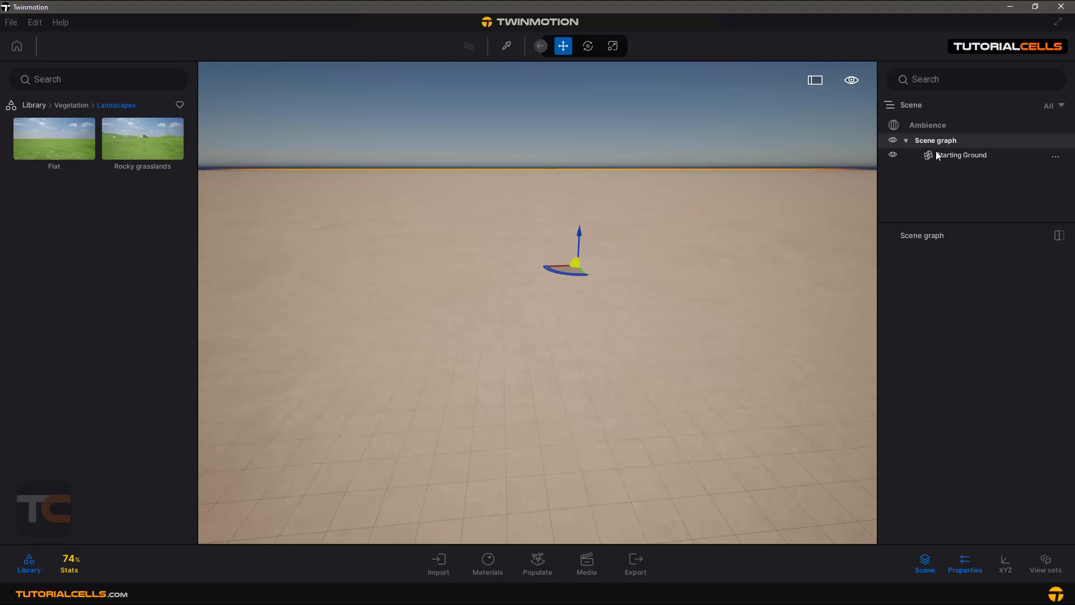
pyautogui.click(938, 158)
pyautogui.press('Delete')
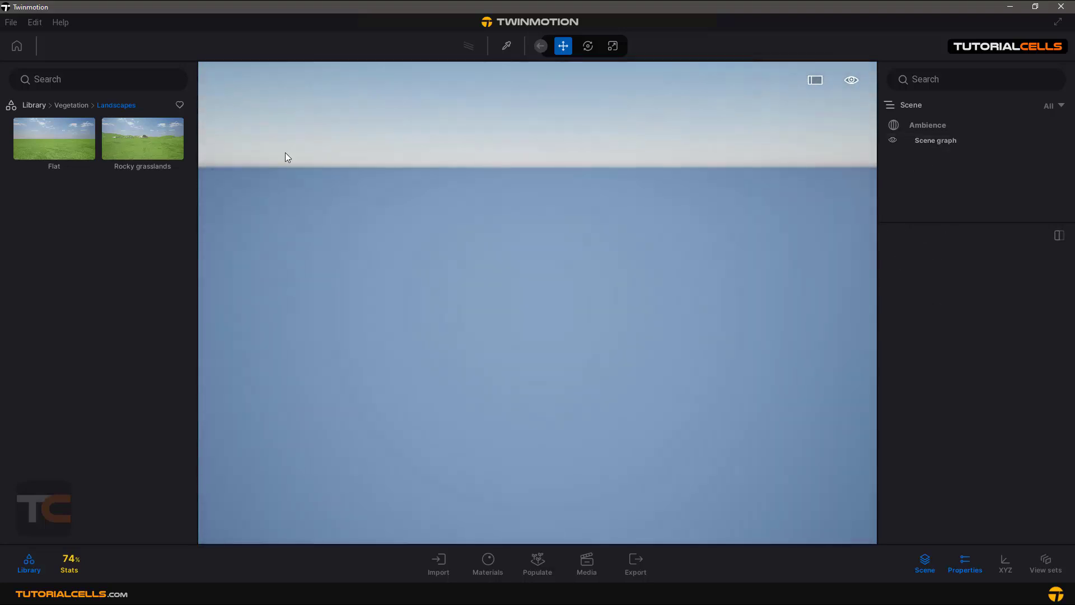
# Step: Place the Flat landscape and sculpt a raised hill on it with a 3328 cm circular brush at 21% intensity
pyautogui.moveTo(55, 149); pyautogui.dragTo(330, 270)
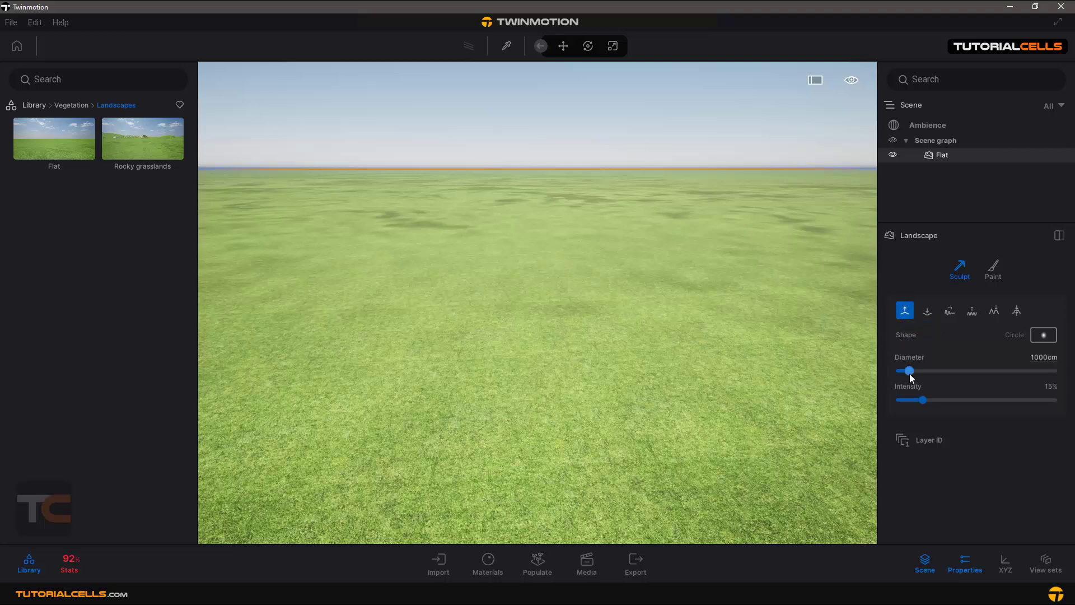
pyautogui.moveTo(923, 400); pyautogui.dragTo(935, 401)
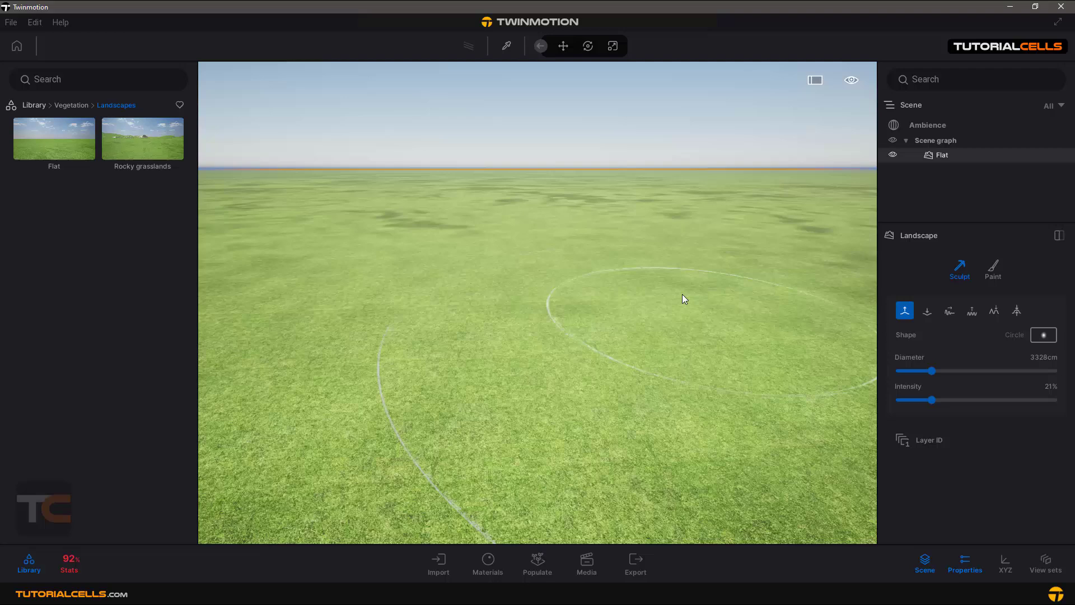
pyautogui.moveTo(681, 289)
pyautogui.mouseDown()
pyautogui.moveTo(668, 314)
pyautogui.moveTo(650, 301)
pyautogui.mouseUp()
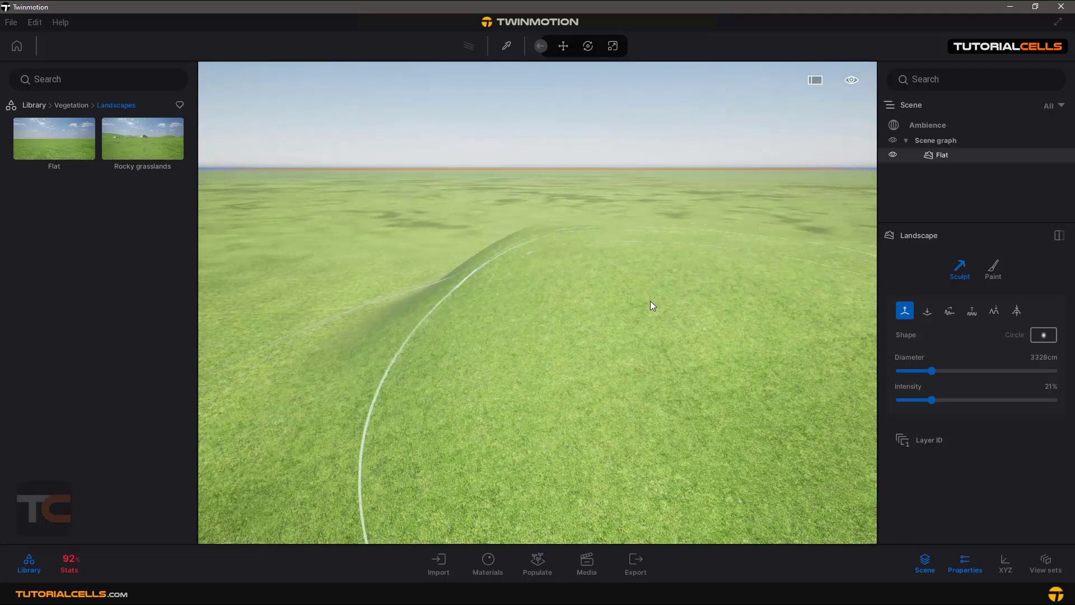
# Step: Draw a Character path from the top of the hill down its slope onto the flat grass
pyautogui.click(538, 564)
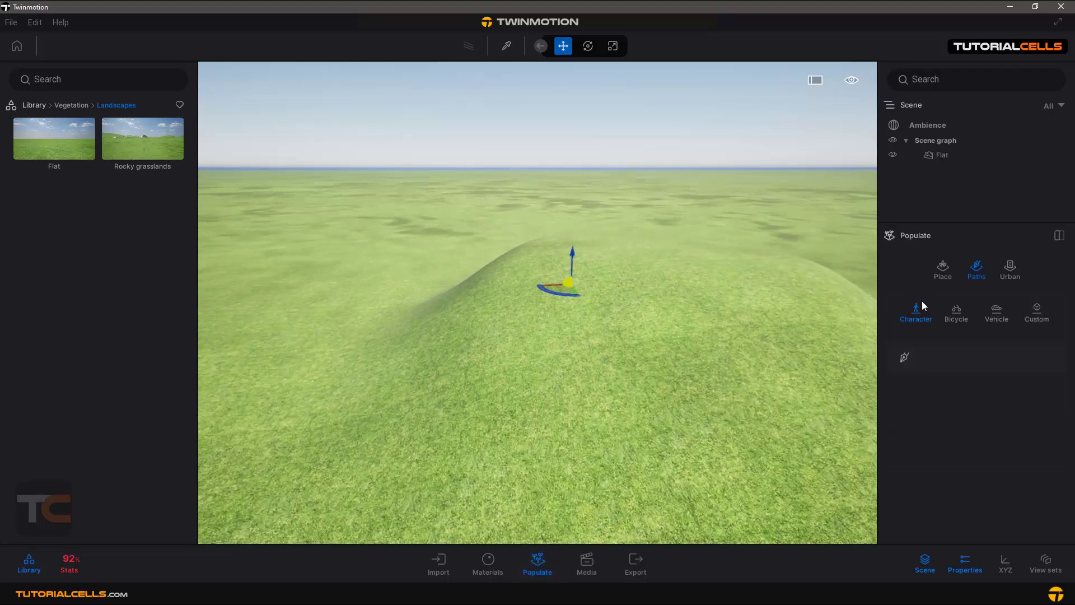
pyautogui.click(905, 357)
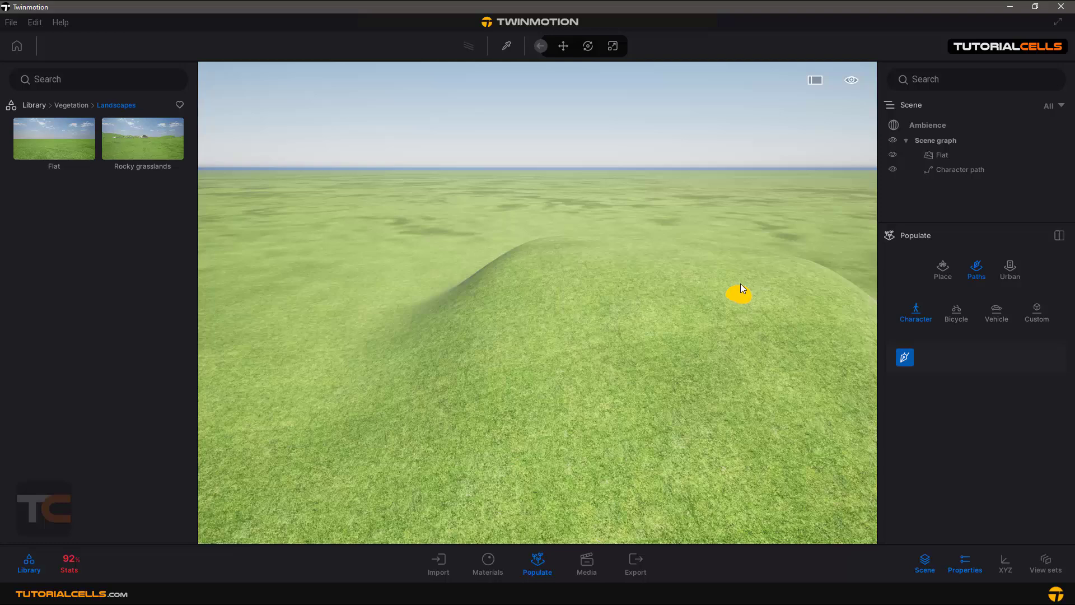
pyautogui.click(758, 270)
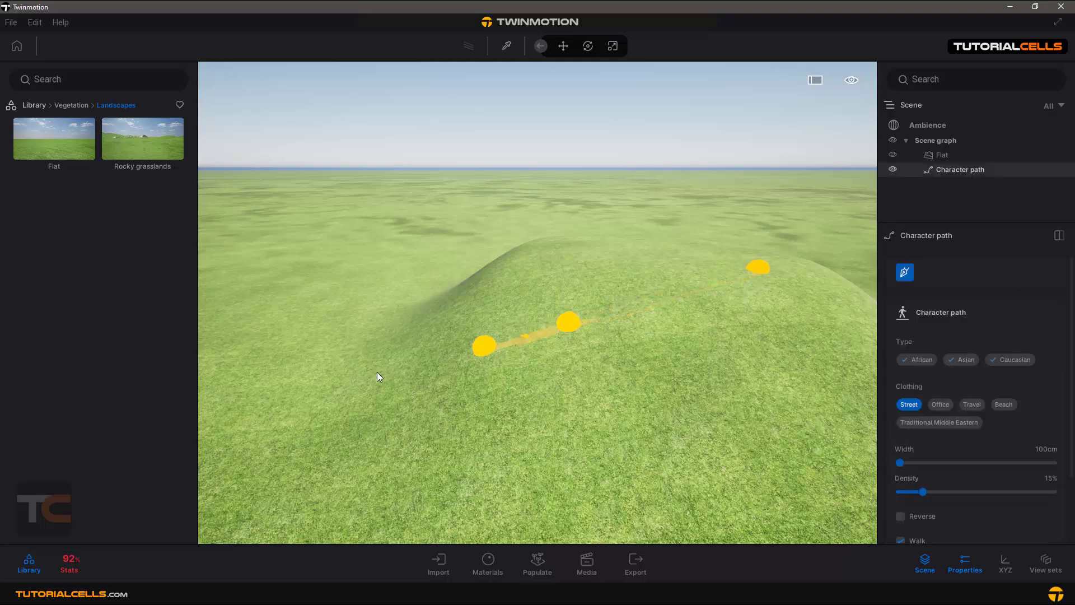
pyautogui.click(291, 412)
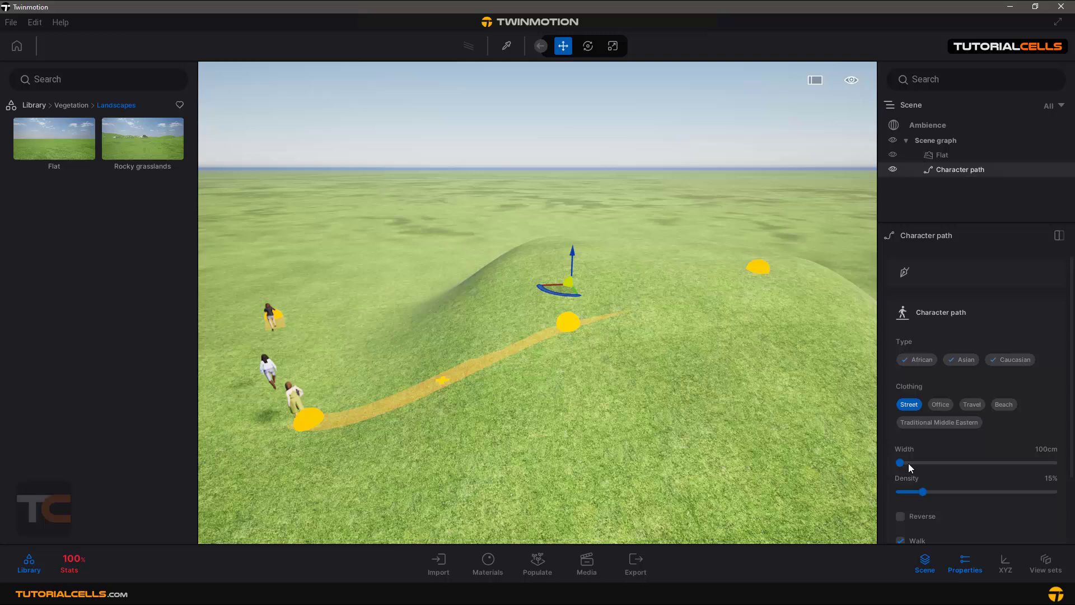
# Step: Set the Character path's density to 30% and delete the path from the scene
pyautogui.moveTo(924, 493); pyautogui.dragTo(946, 493)
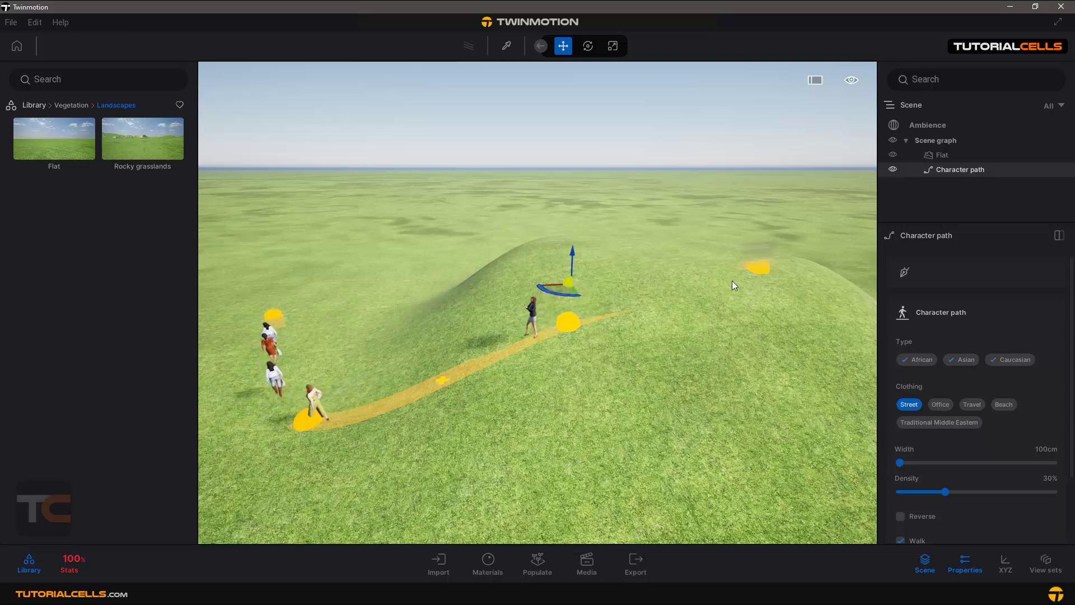
pyautogui.click(938, 174)
pyautogui.press('Delete')
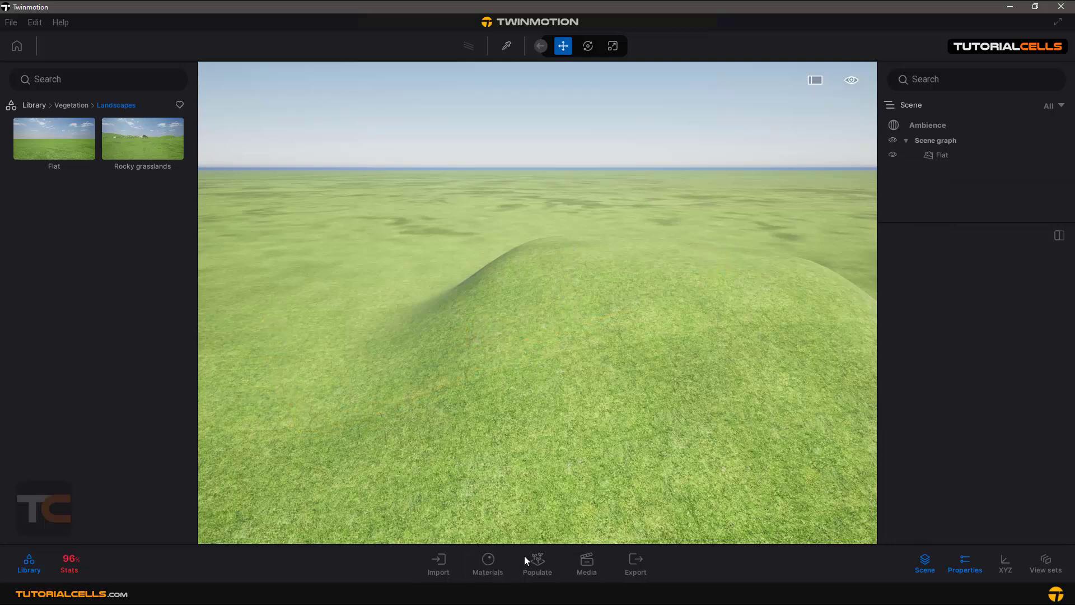
# Step: Draw a Bicycle path from the top of the hill down and around its front slope to the opposite side
pyautogui.click(959, 315)
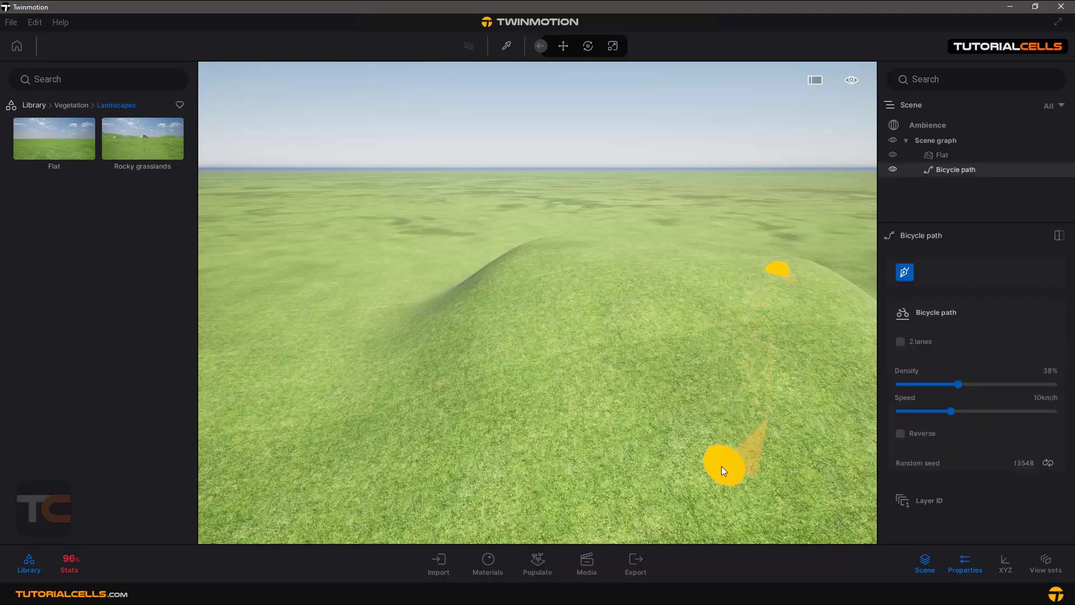
pyautogui.click(721, 466)
pyautogui.click(375, 476)
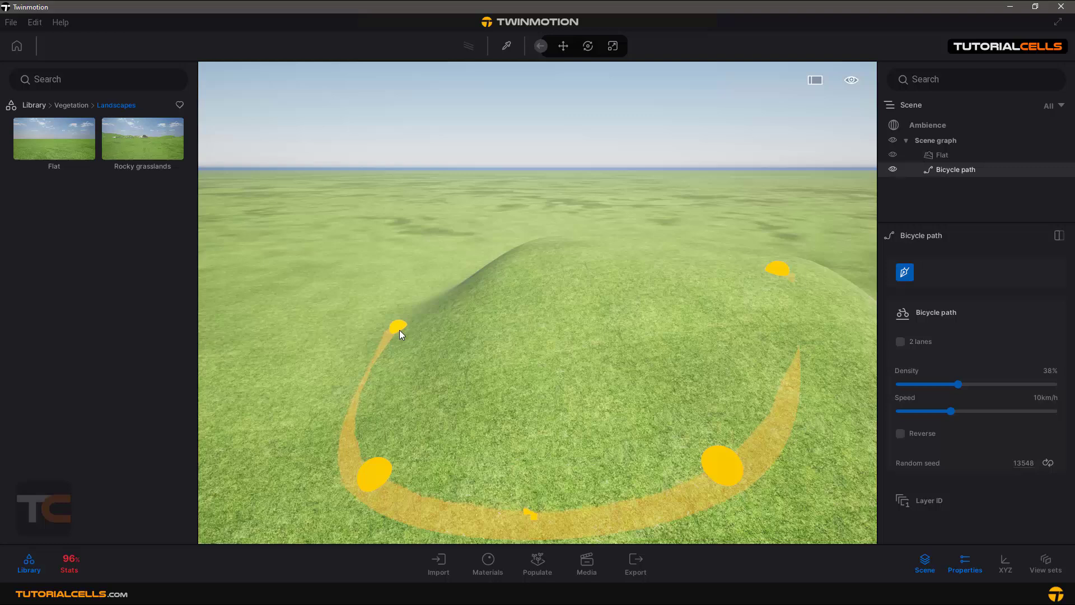
pyautogui.doubleClick(368, 340)
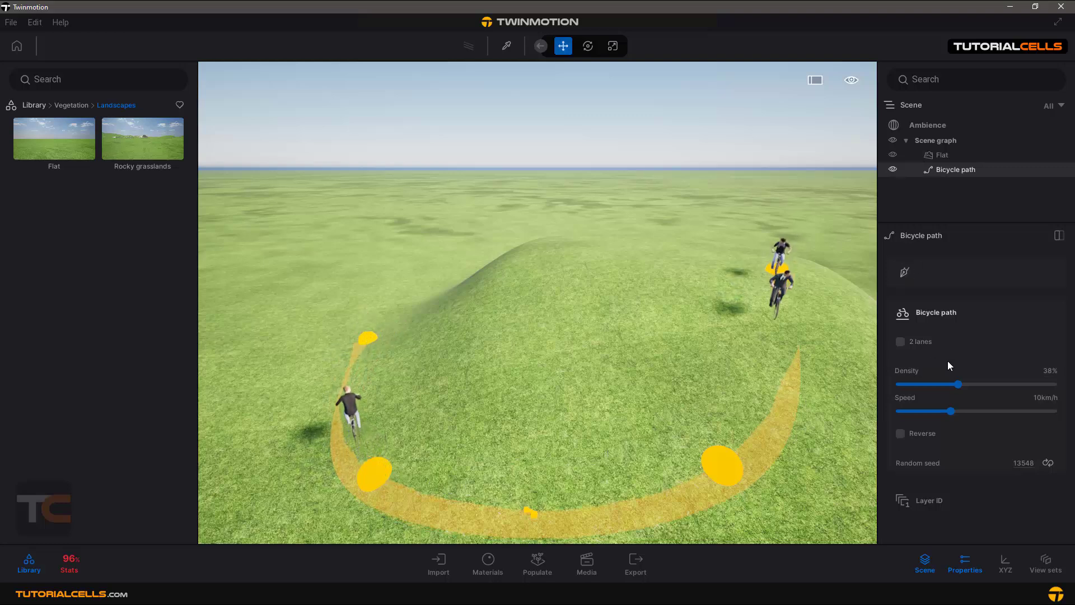
# Step: Enable 2 lanes on the Bicycle path with a 74 cm lane offset, 51% density and 15 km/h speed
pyautogui.click(923, 342)
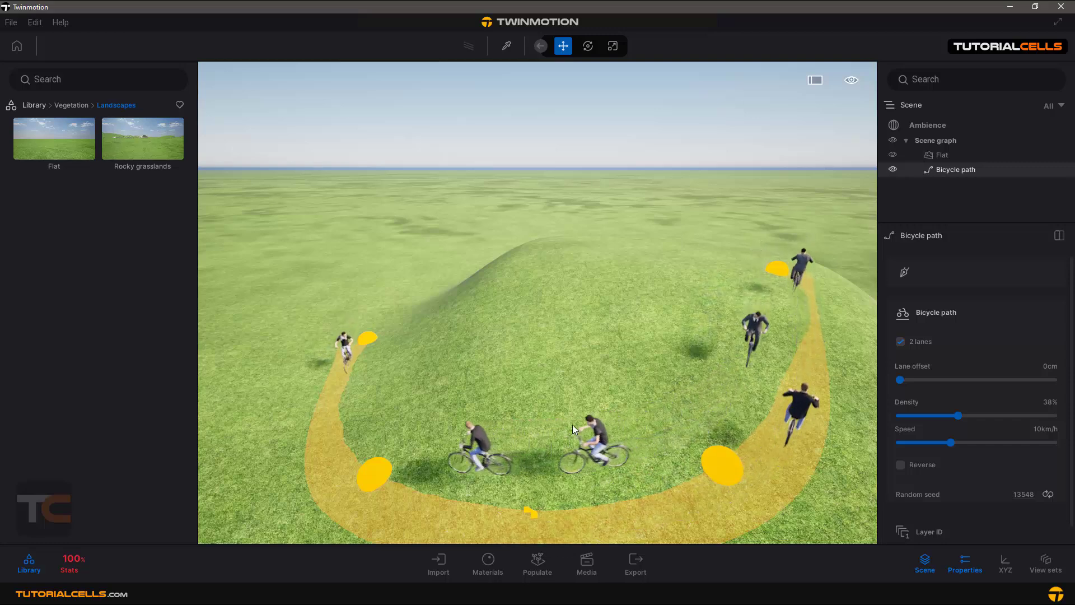
pyautogui.moveTo(900, 380); pyautogui.dragTo(938, 379)
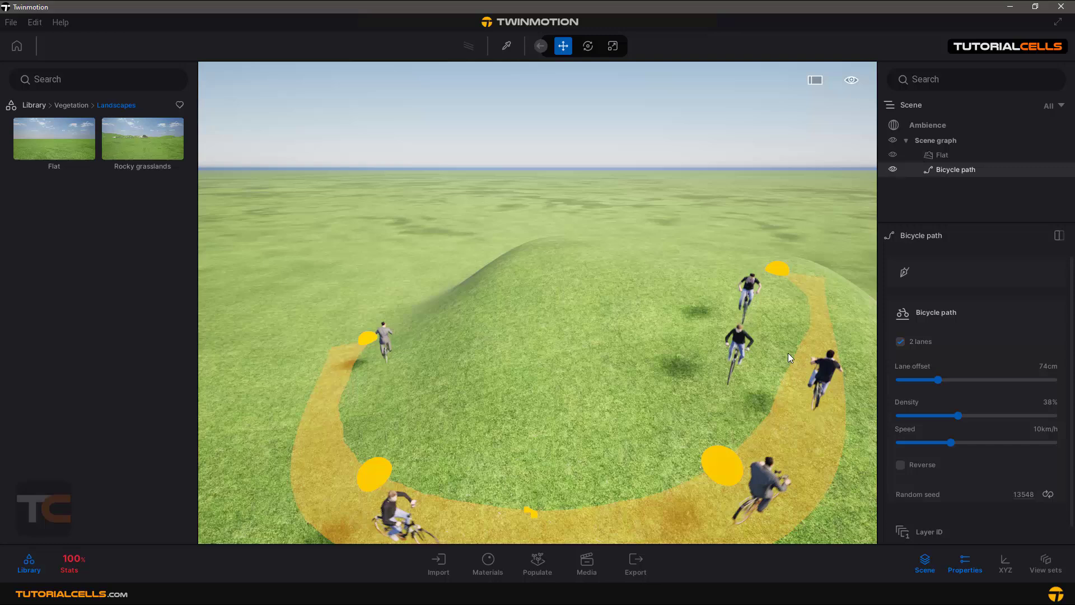
pyautogui.moveTo(958, 415); pyautogui.dragTo(977, 442)
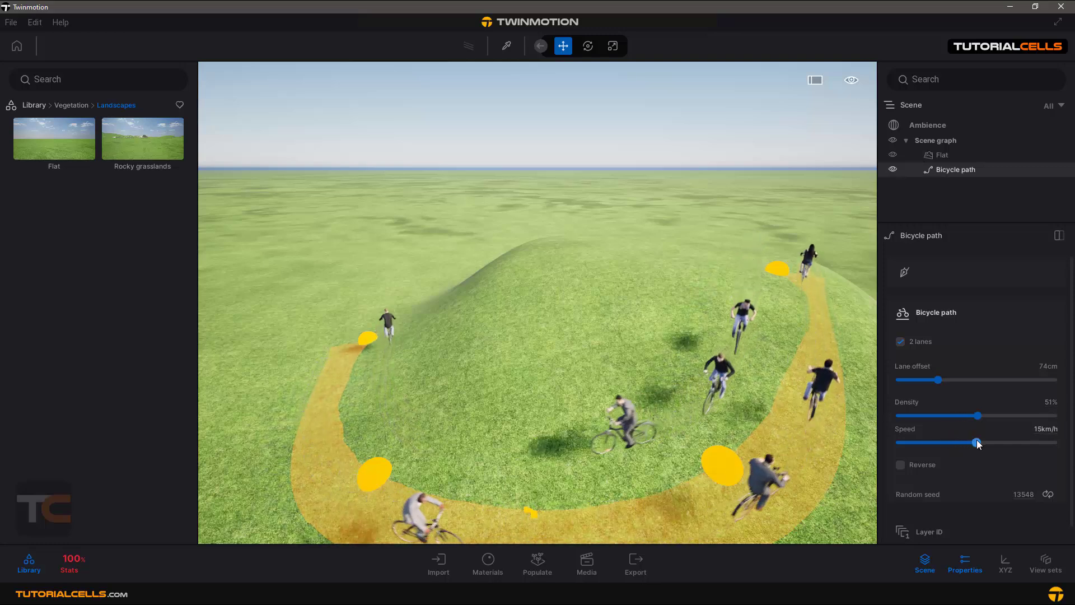
# Step: Try the Bicycle path's Reverse option, turn it off again, and generate a new random seed
pyautogui.click(932, 464)
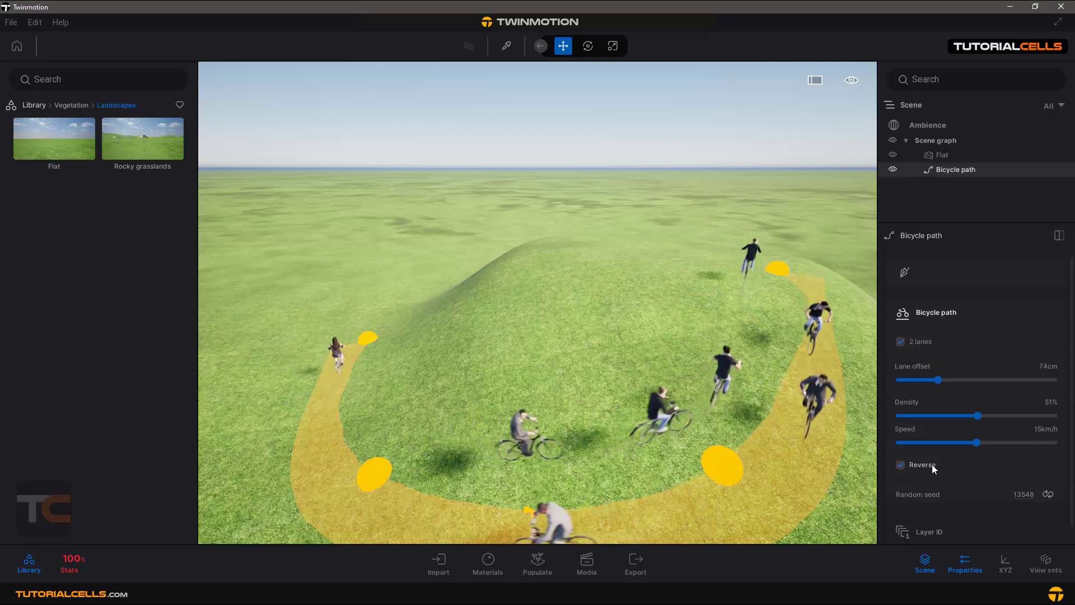
pyautogui.click(933, 465)
pyautogui.click(1045, 493)
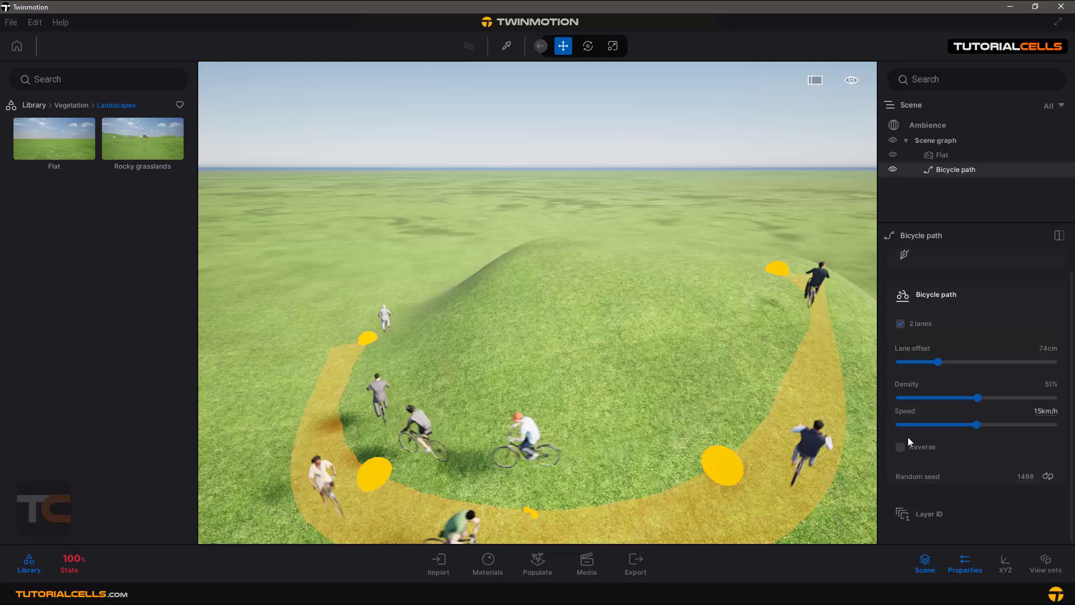
# Step: Delete the Bicycle path and draw a Vehicle path on the grass curving around the front and side of the hill
pyautogui.scroll(1, 916, 281)
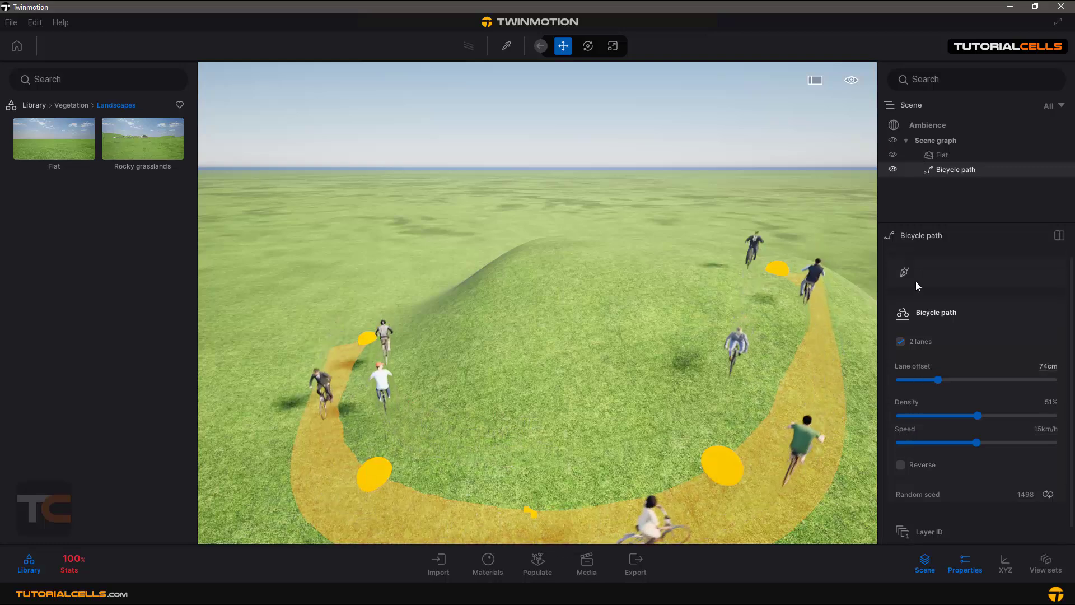
pyautogui.press('Delete')
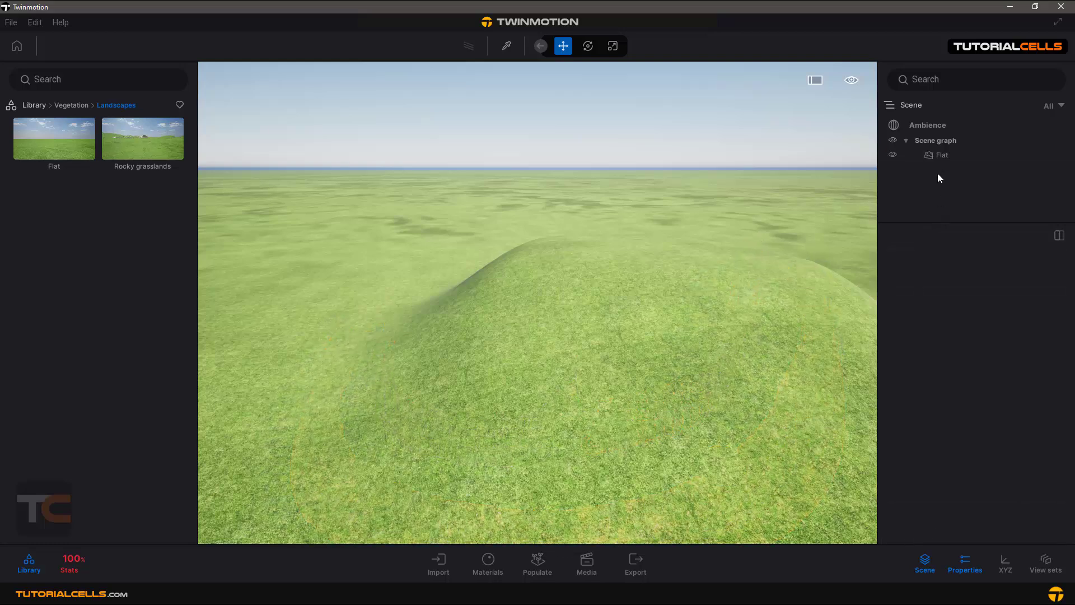
pyautogui.click(538, 563)
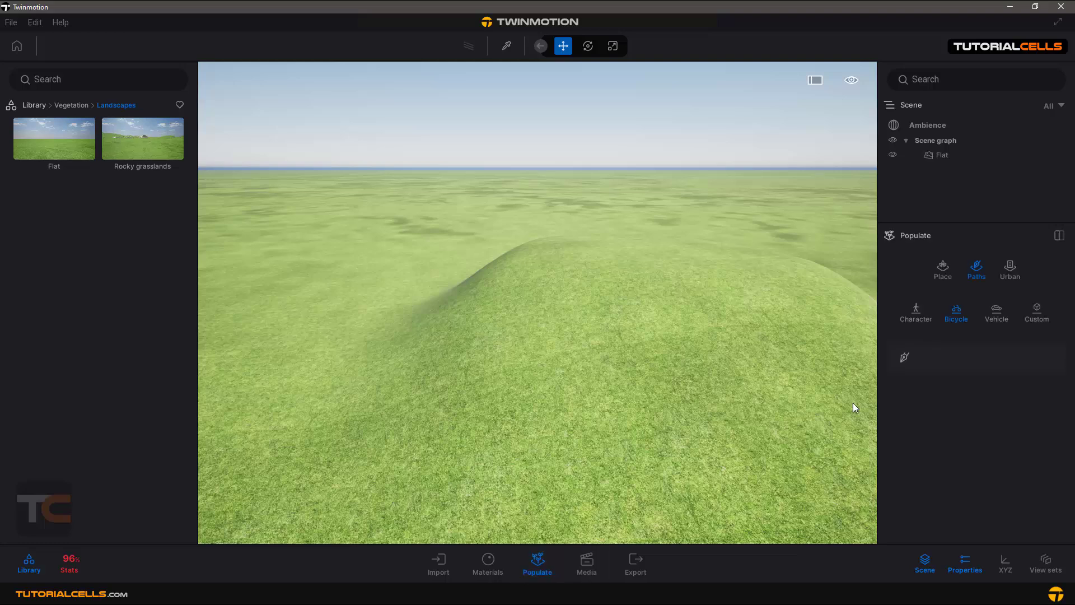
pyautogui.scroll(-3, 687, 337)
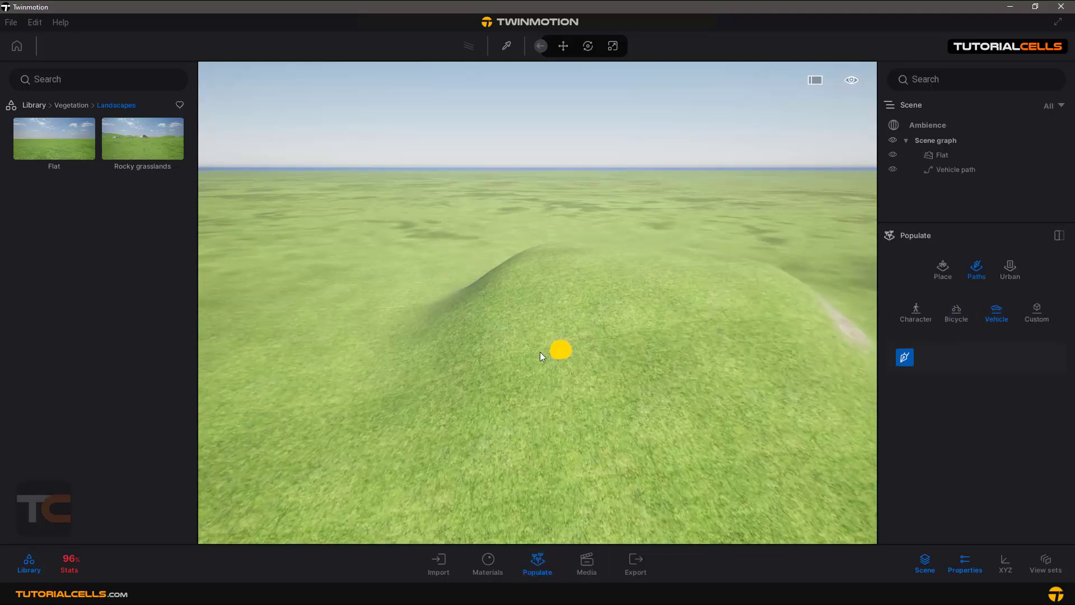
pyautogui.click(232, 415)
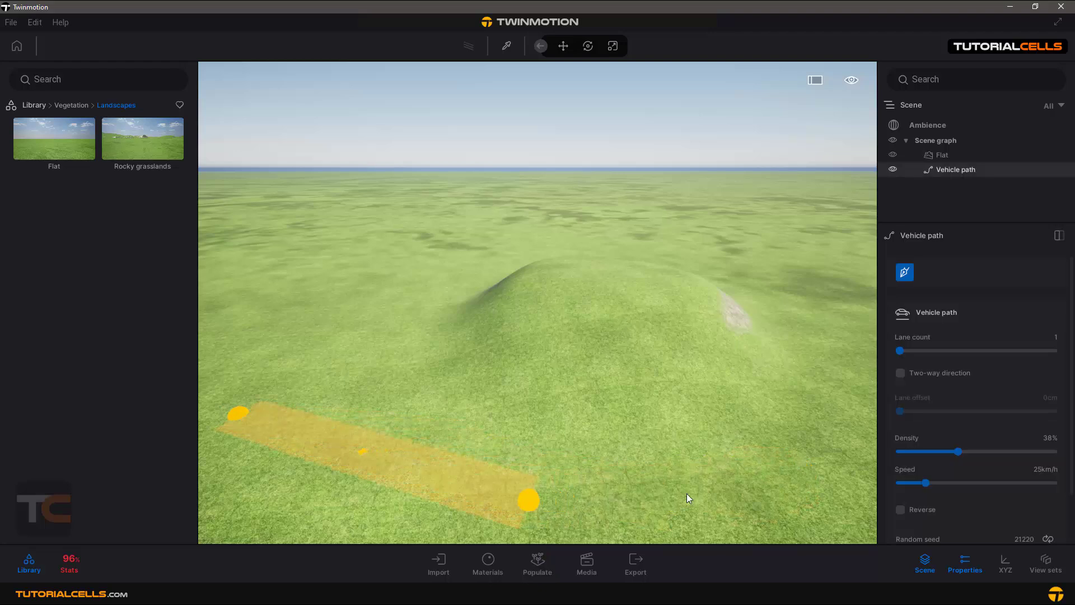
pyautogui.click(844, 449)
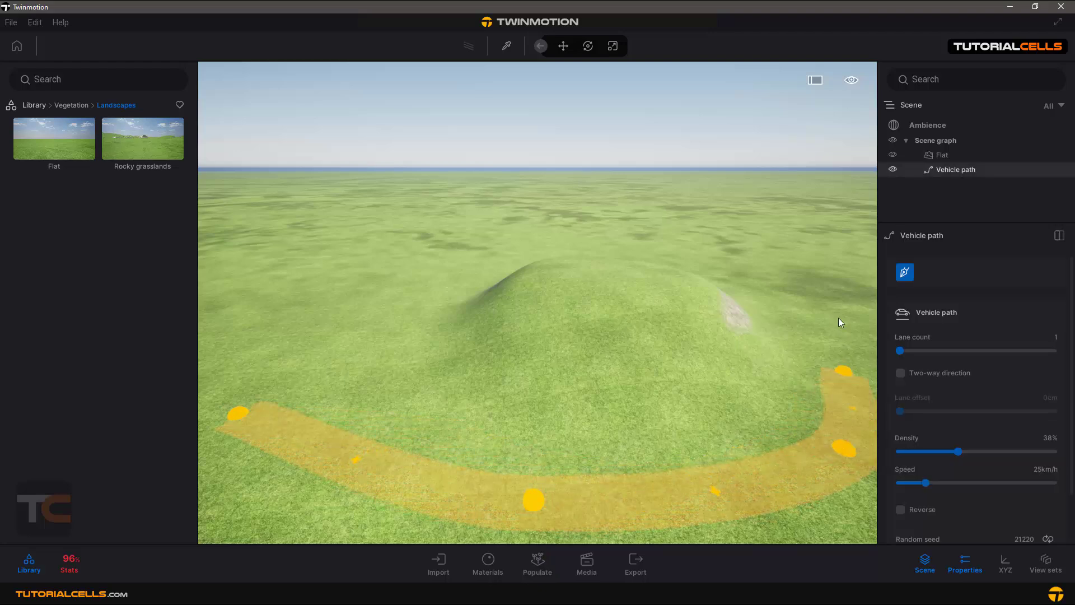
pyautogui.doubleClick(831, 295)
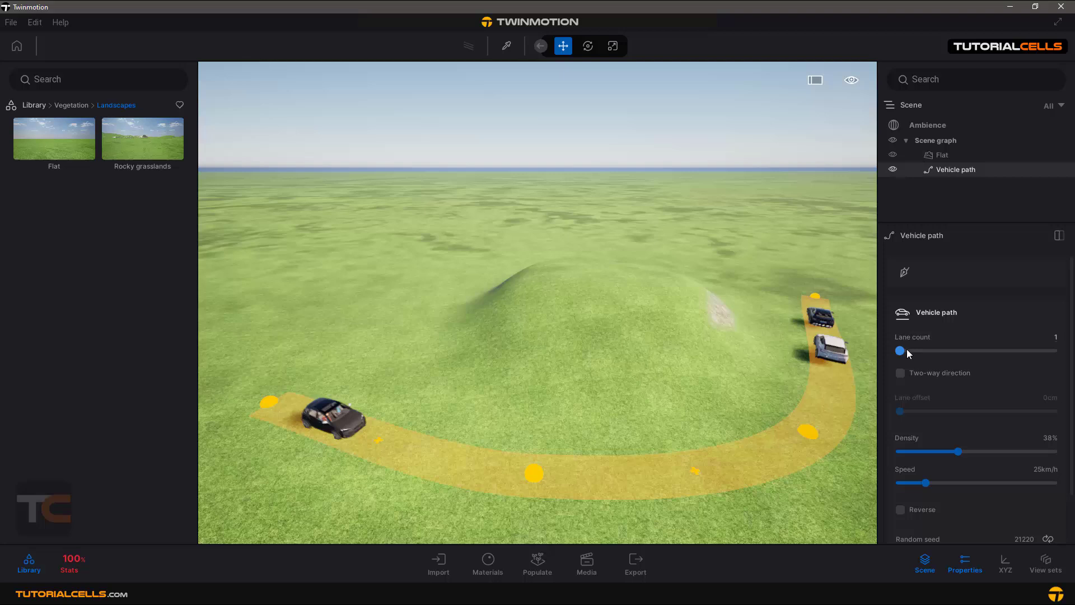
# Step: Make the Vehicle path two-way with a lane count of 2 and a lane offset of 54 cm
pyautogui.moveTo(906, 350); pyautogui.dragTo(912, 350)
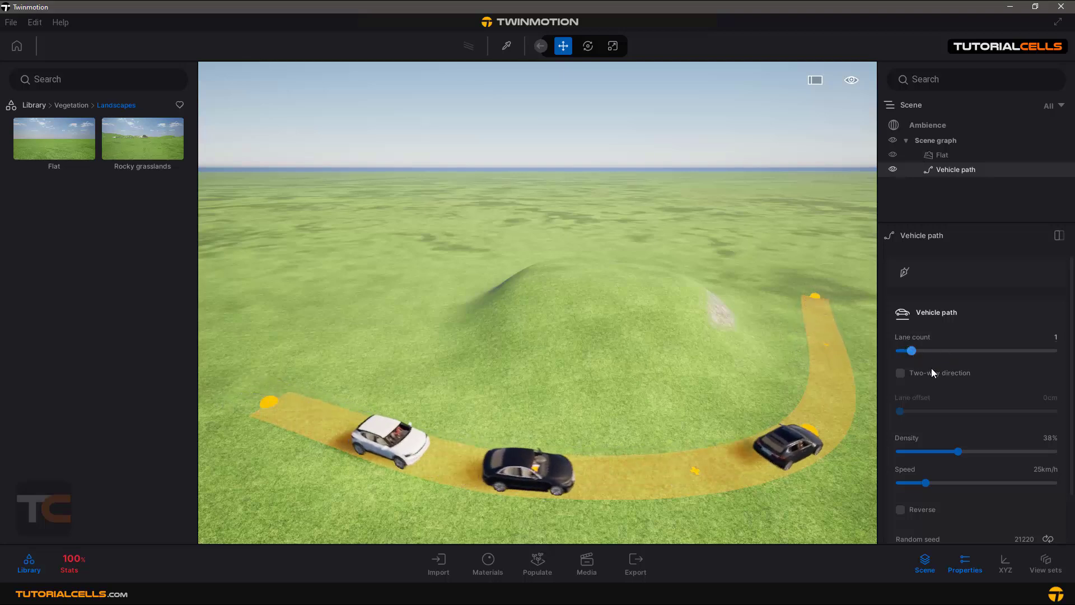
pyautogui.click(923, 376)
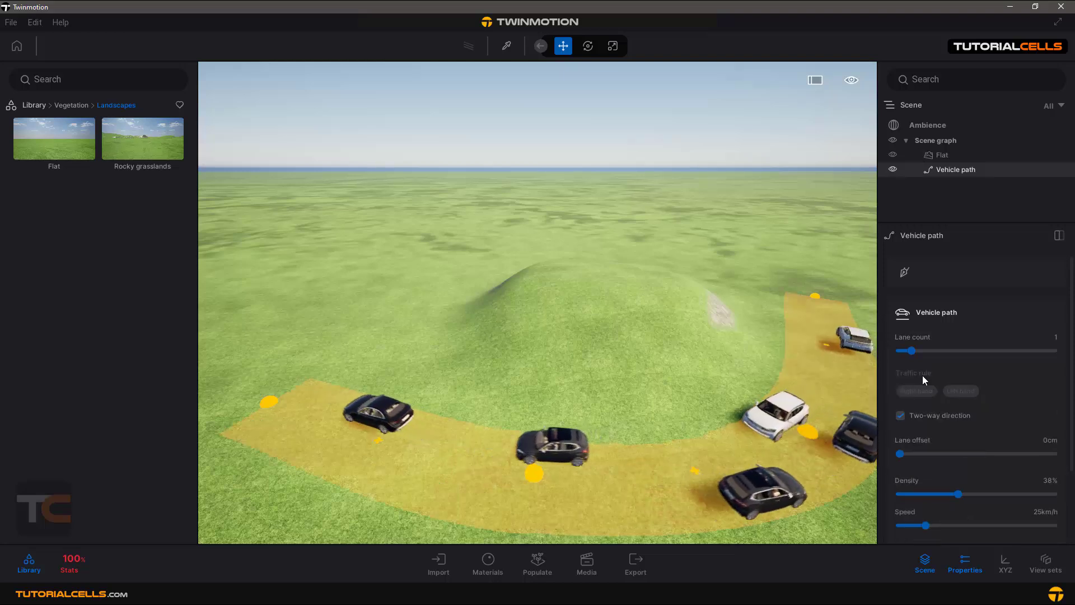
pyautogui.moveTo(912, 351); pyautogui.dragTo(928, 351)
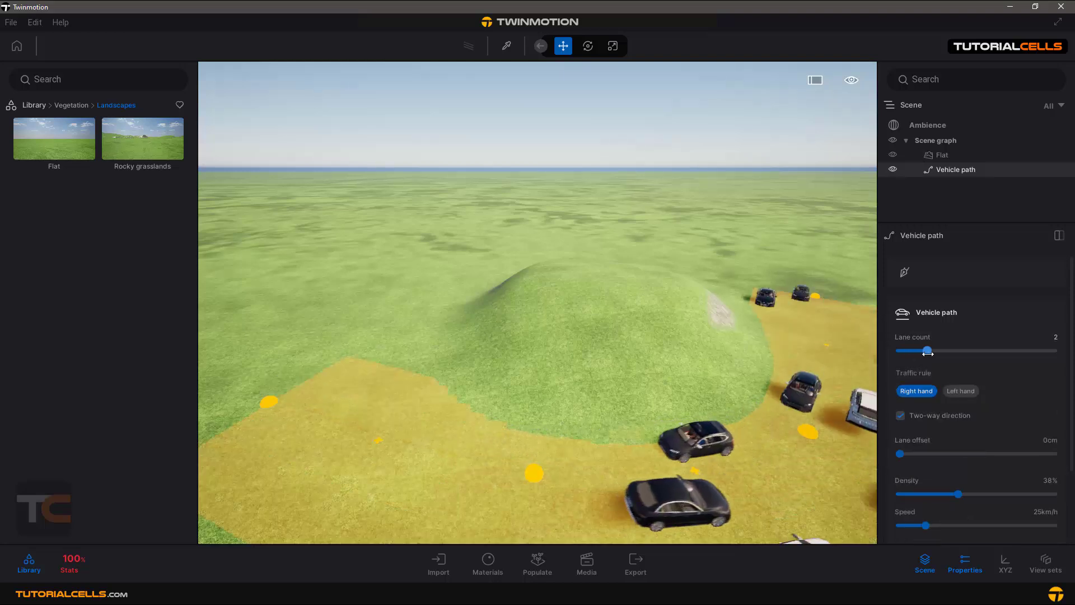
pyautogui.scroll(-5, 766, 391)
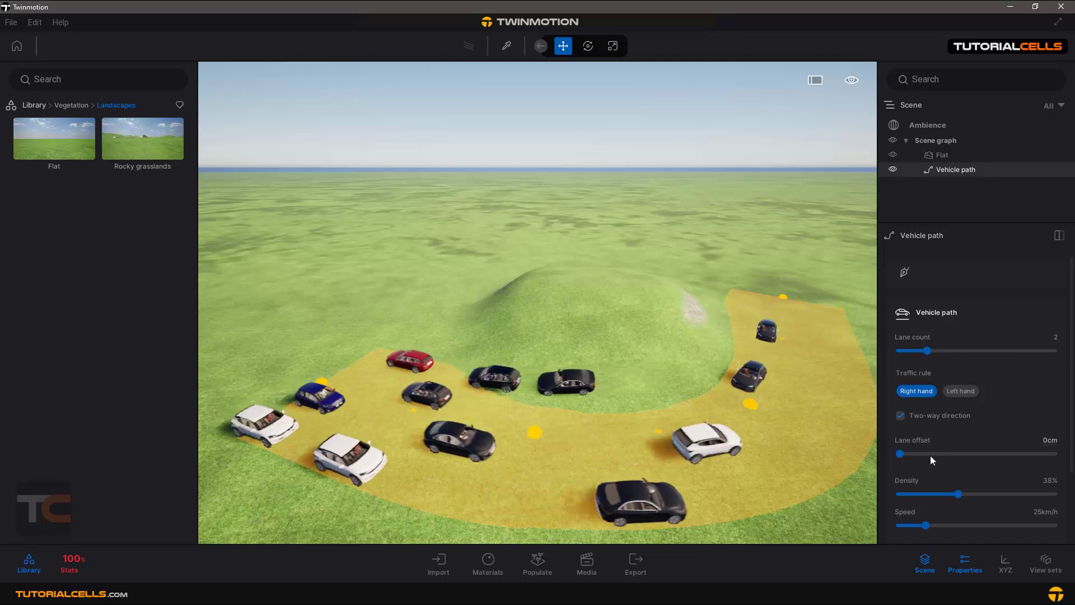
pyautogui.scroll(-1, 924, 446)
pyautogui.moveTo(901, 436); pyautogui.dragTo(927, 436)
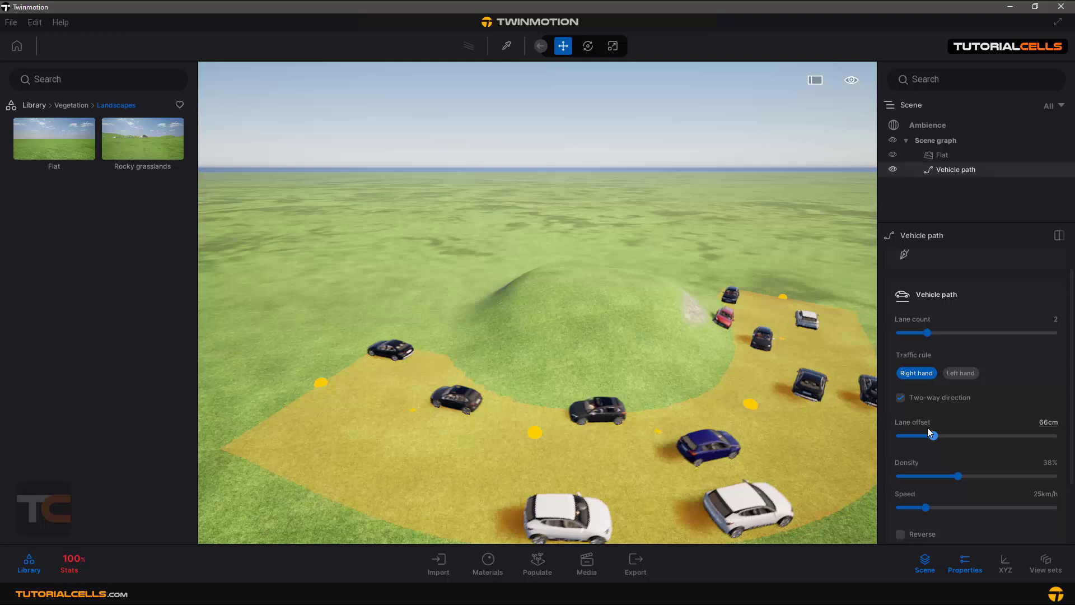
# Step: Reduce the Vehicle path to a lane count of 1 with a 177 cm lane offset, 50% density and 69 km/h speed
pyautogui.moveTo(923, 333); pyautogui.dragTo(915, 333)
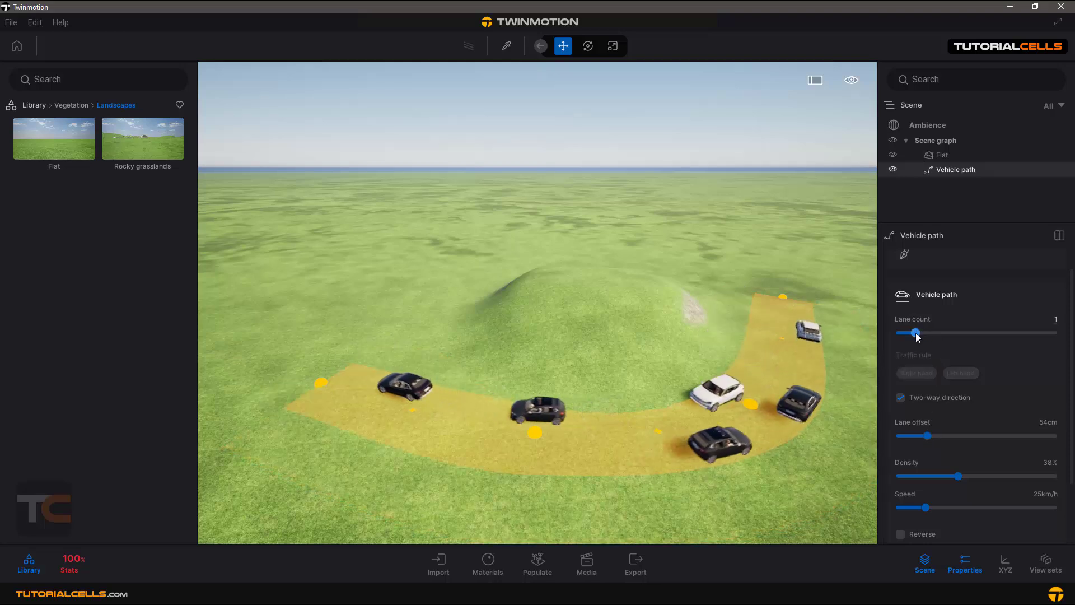
pyautogui.moveTo(929, 436); pyautogui.dragTo(1023, 427)
pyautogui.moveTo(959, 476)
pyautogui.mouseDown()
pyautogui.moveTo(978, 471)
pyautogui.moveTo(945, 491)
pyautogui.moveTo(971, 490)
pyautogui.mouseUp()
# Step: Try the Vehicle path's Reverse option, turn it off again, and generate a new random seed
pyautogui.scroll(-1, 933, 495)
pyautogui.click(923, 517)
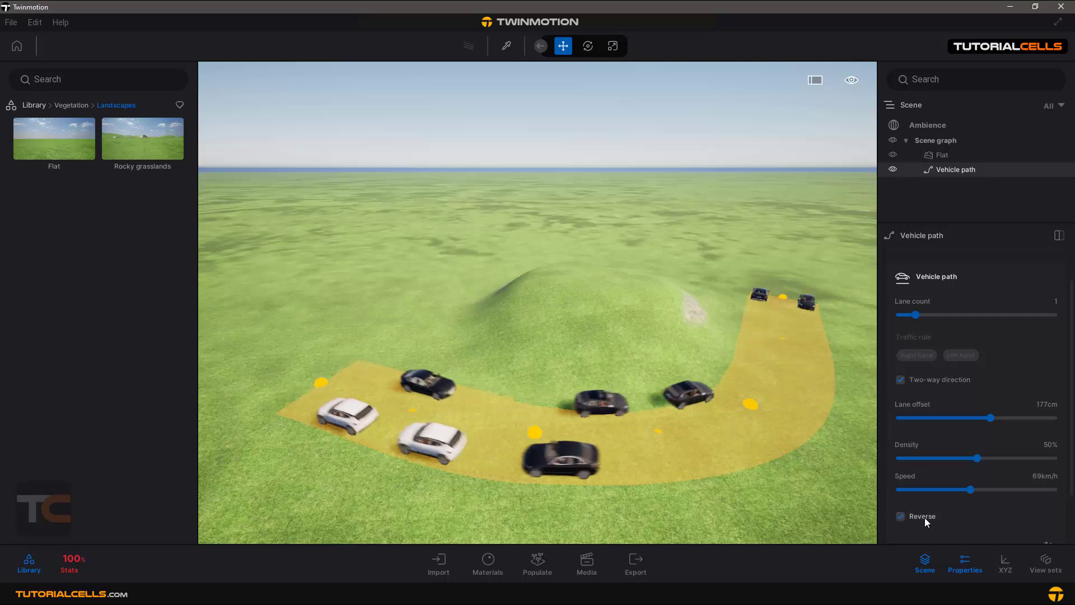
pyautogui.click(925, 516)
pyautogui.scroll(-4, 956, 501)
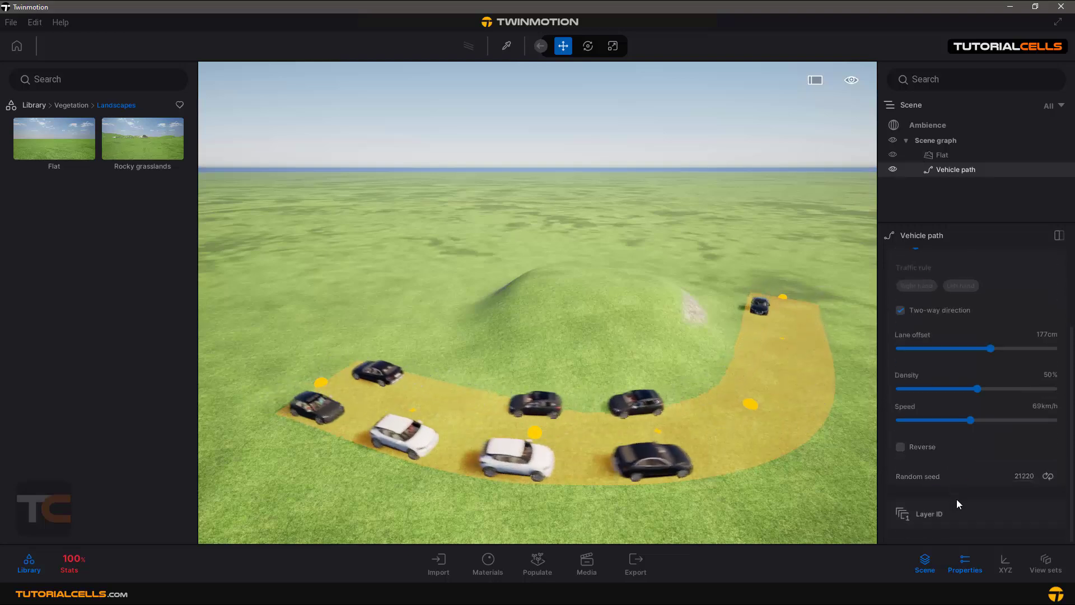
# Step: Delete the Vehicle path and draw a Custom path across the grass, over the hill and back down onto the flat ground beside it
pyautogui.scroll(6, 997, 330)
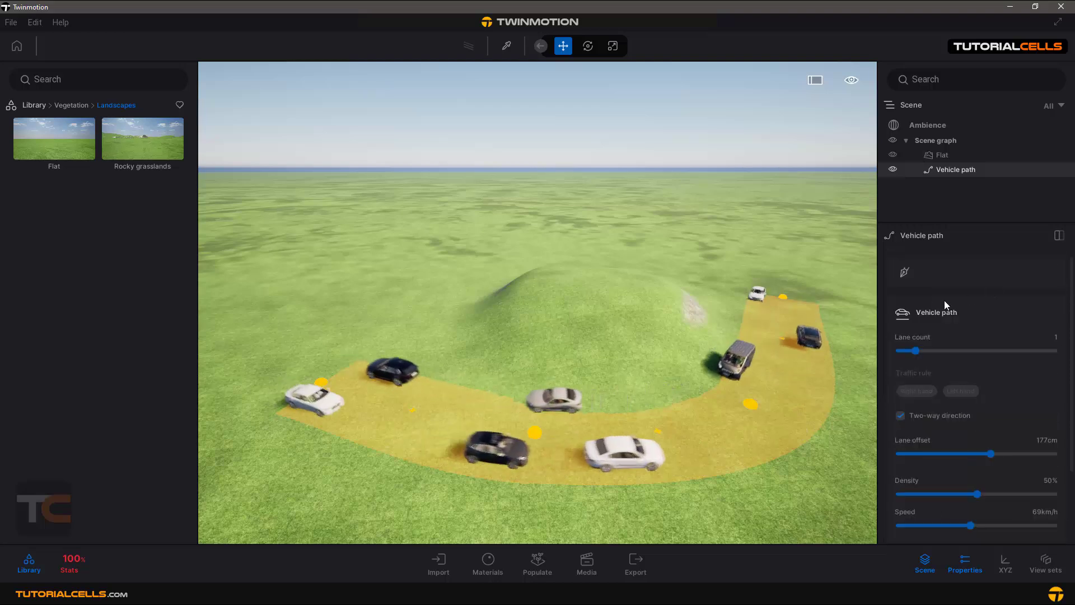
pyautogui.click(942, 174)
pyautogui.press('Delete')
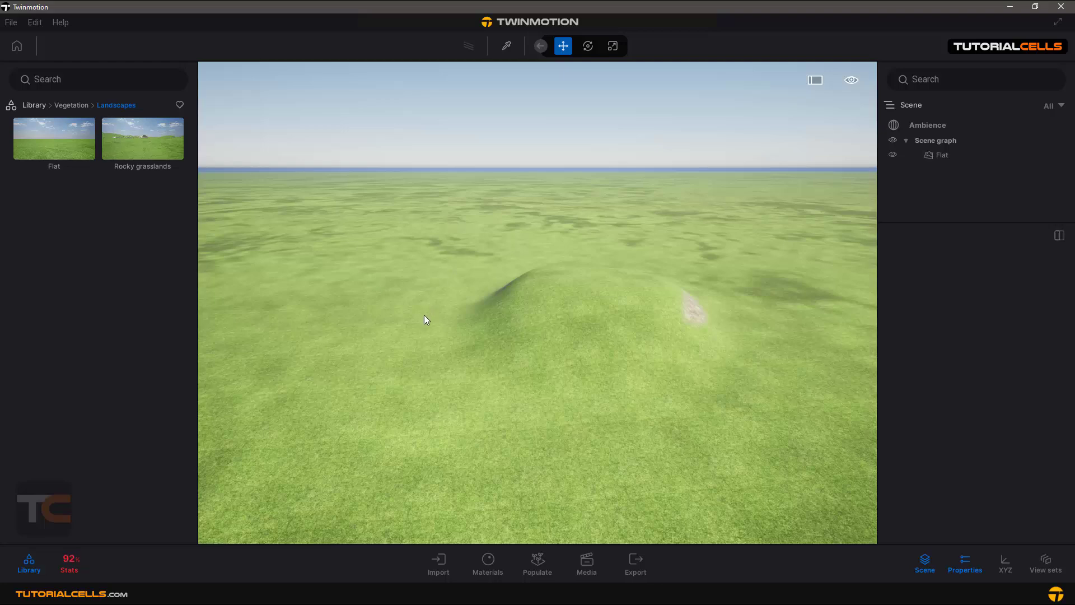
pyautogui.click(532, 561)
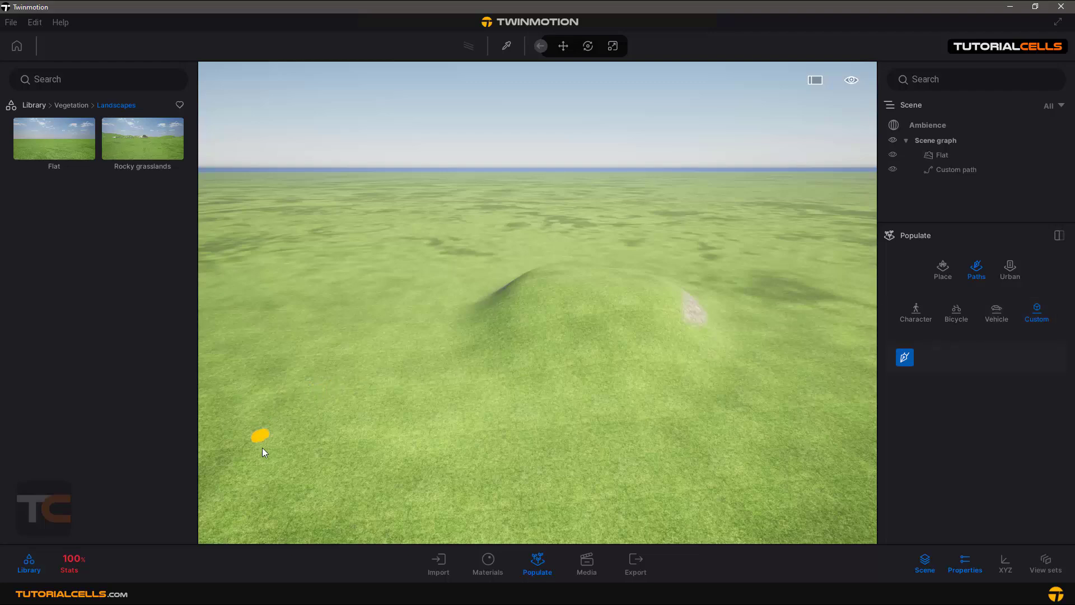
pyautogui.click(262, 448)
pyautogui.click(572, 494)
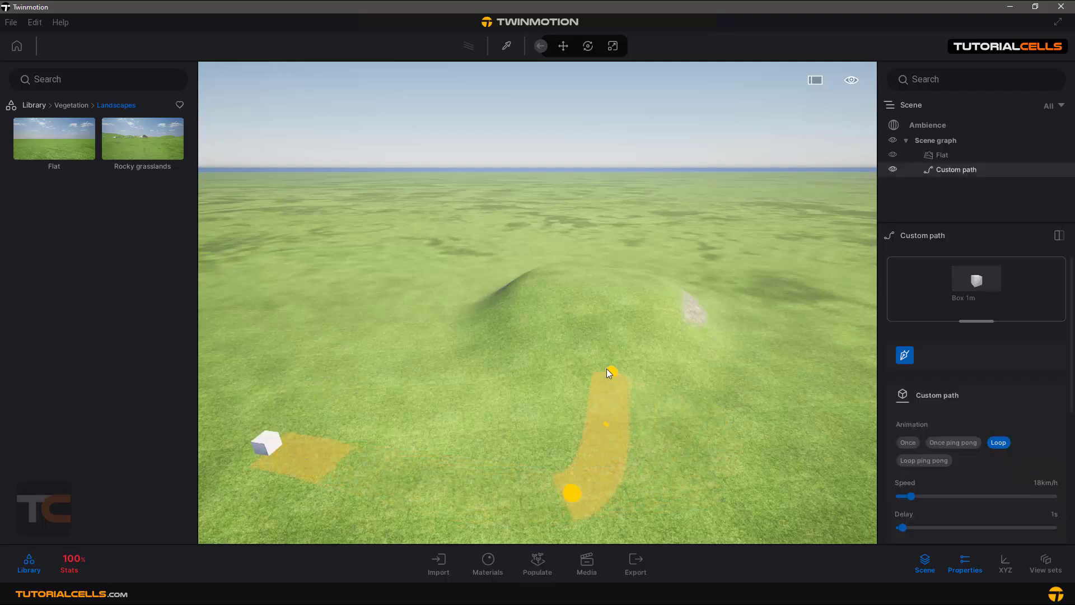
pyautogui.click(606, 368)
pyautogui.click(618, 275)
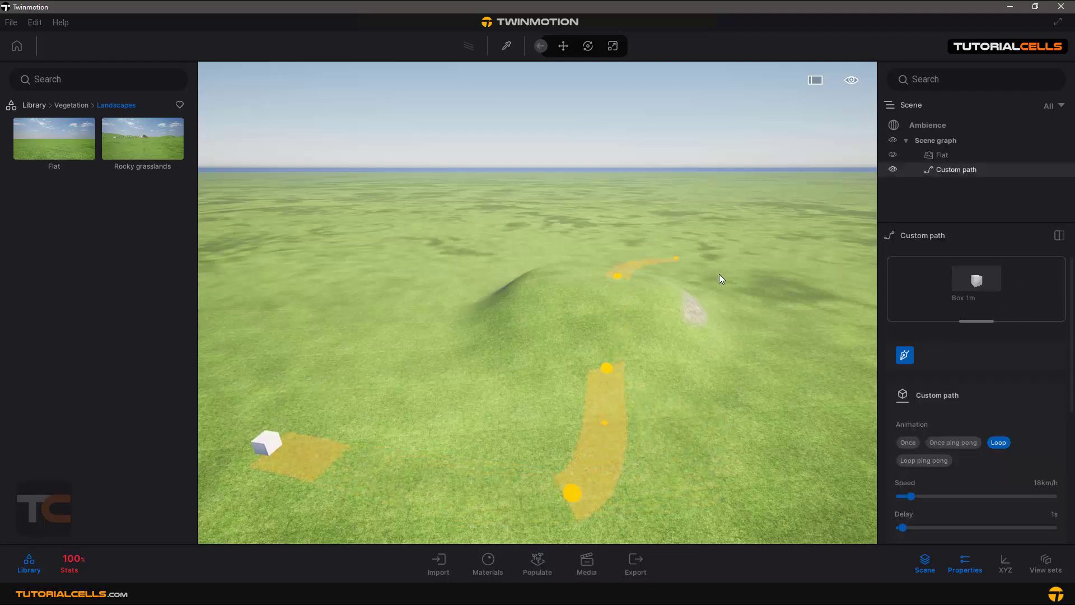
pyautogui.click(756, 301)
pyautogui.doubleClick(795, 390)
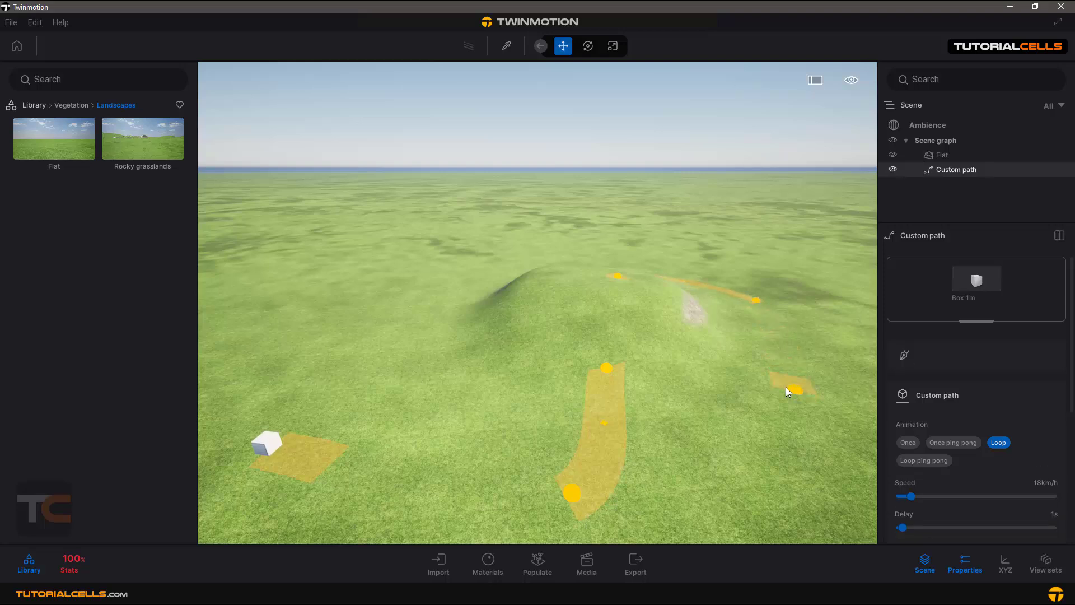
# Step: Raise the Custom path's point beyond the hilltop high into the air and lift its second point slightly above the ground
pyautogui.click(570, 492)
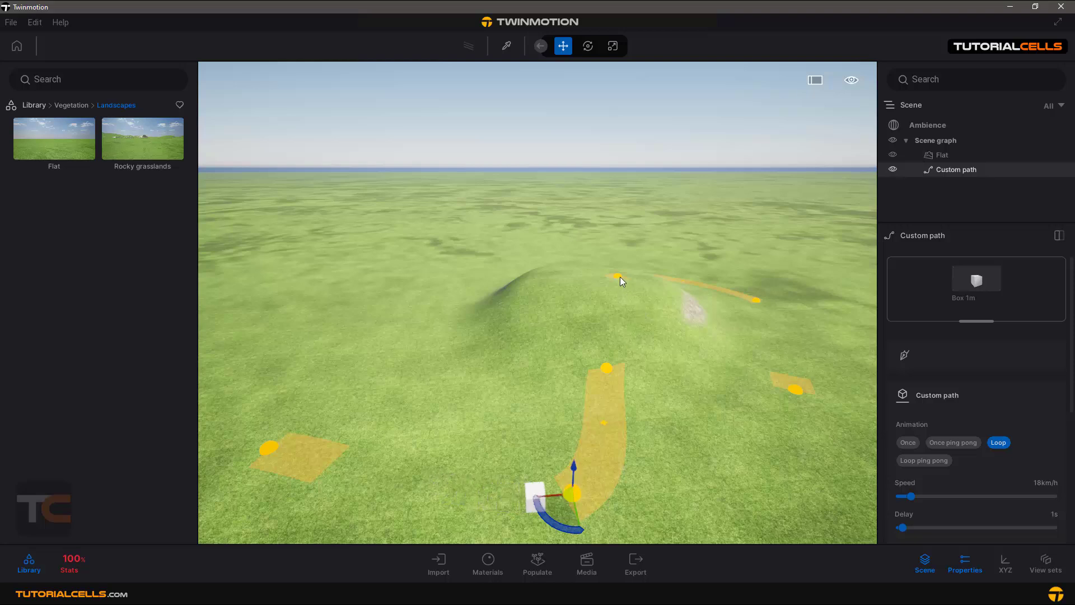
pyautogui.click(756, 300)
pyautogui.moveTo(756, 291); pyautogui.dragTo(762, 189)
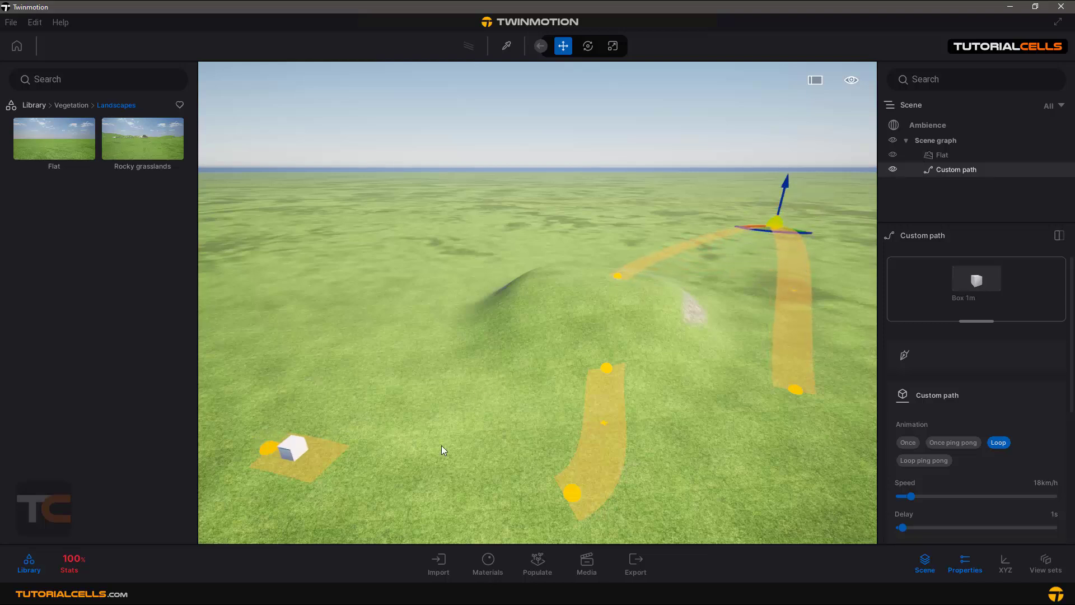
pyautogui.click(572, 488)
pyautogui.moveTo(571, 467); pyautogui.dragTo(564, 418)
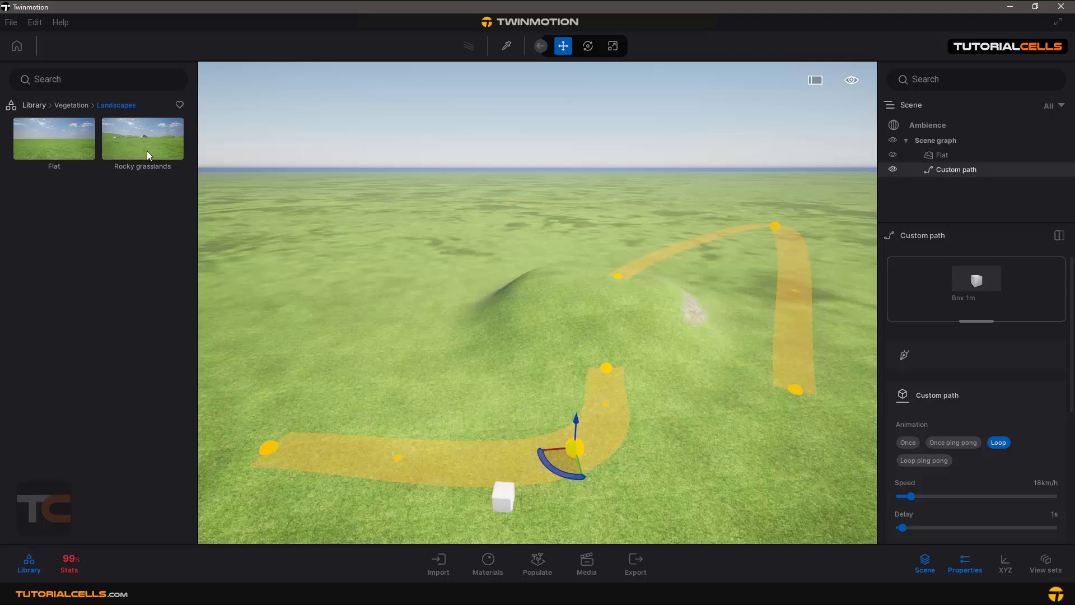
# Step: Open the Aircraft collection of the Vehicles category in the library
pyautogui.click(34, 106)
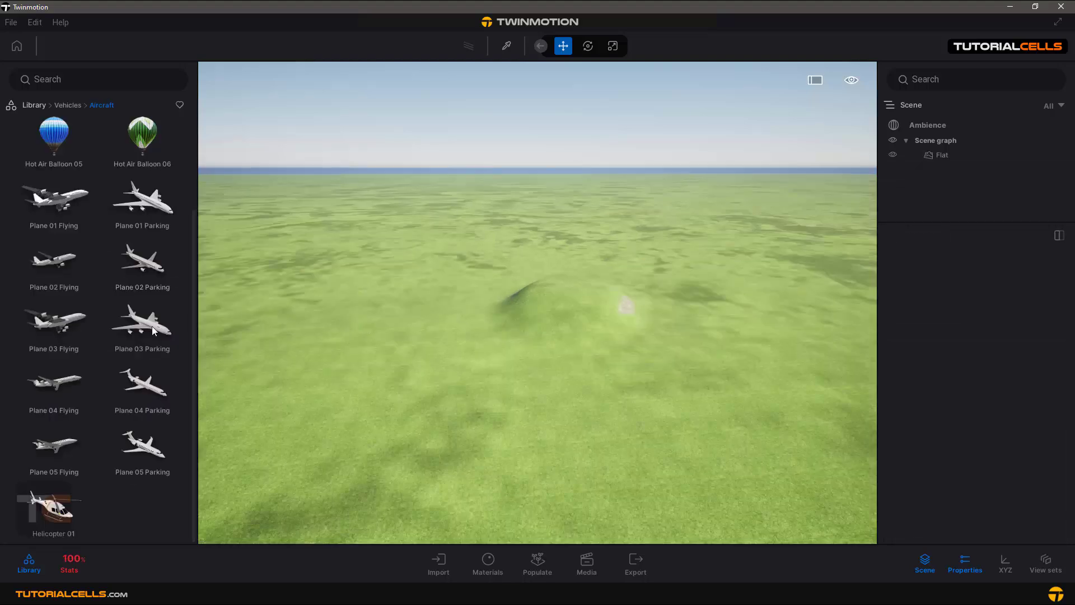
# Step: Draw a three-point Custom path that curves across the grass in front of the hill and ends on its far side
pyautogui.click(546, 556)
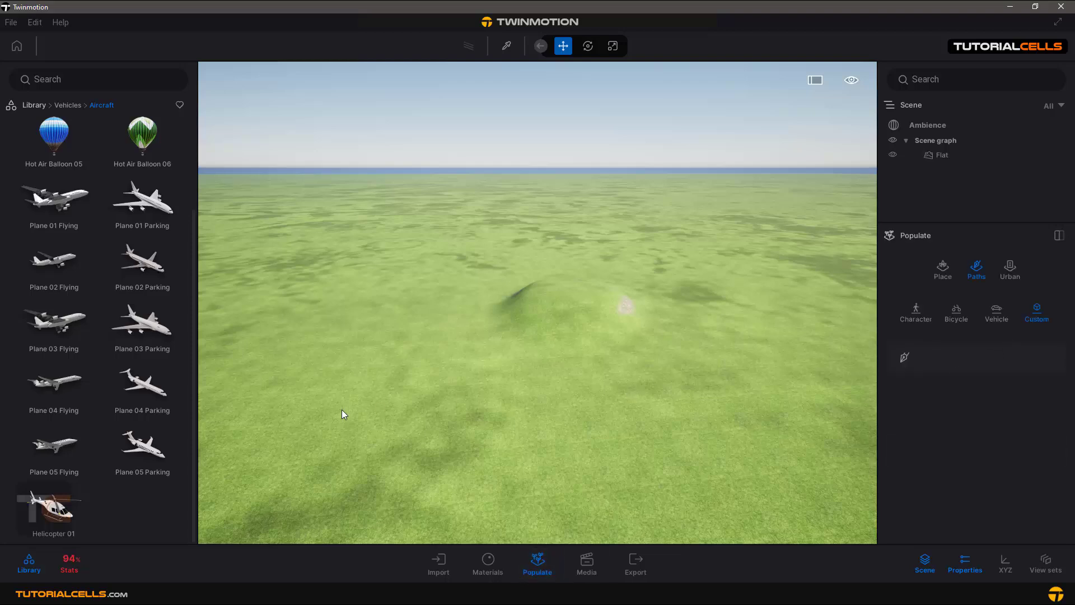
pyautogui.scroll(-2, 351, 395)
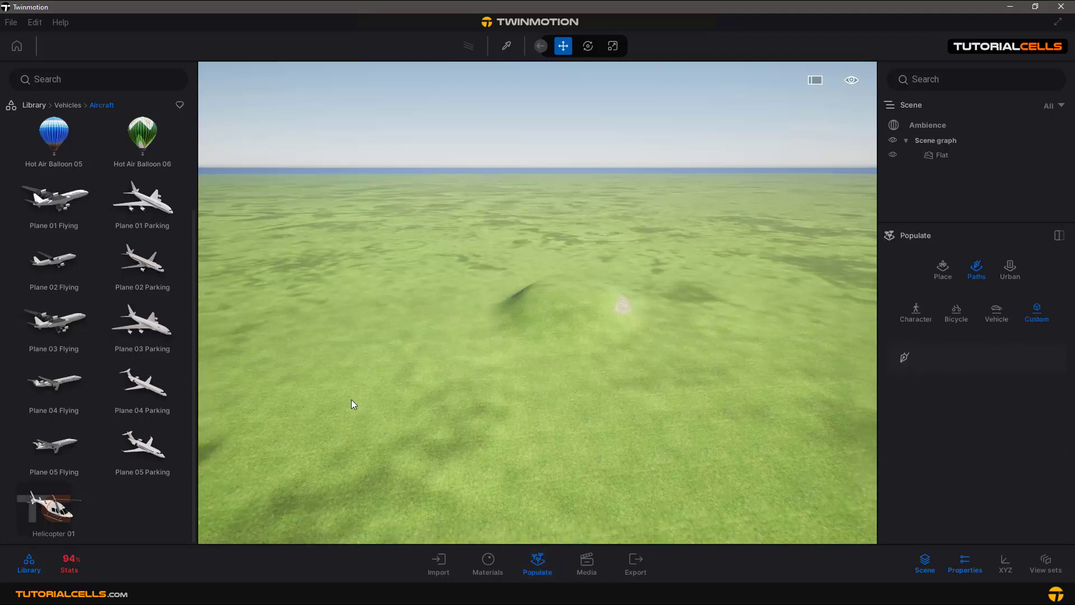
pyautogui.click(905, 359)
pyautogui.click(265, 331)
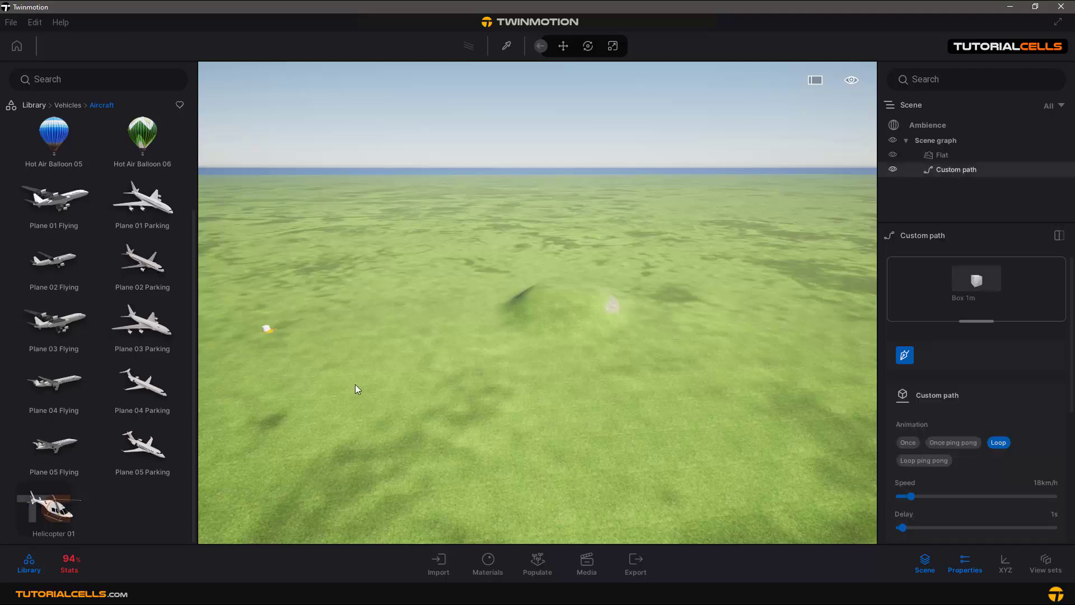
pyautogui.click(535, 464)
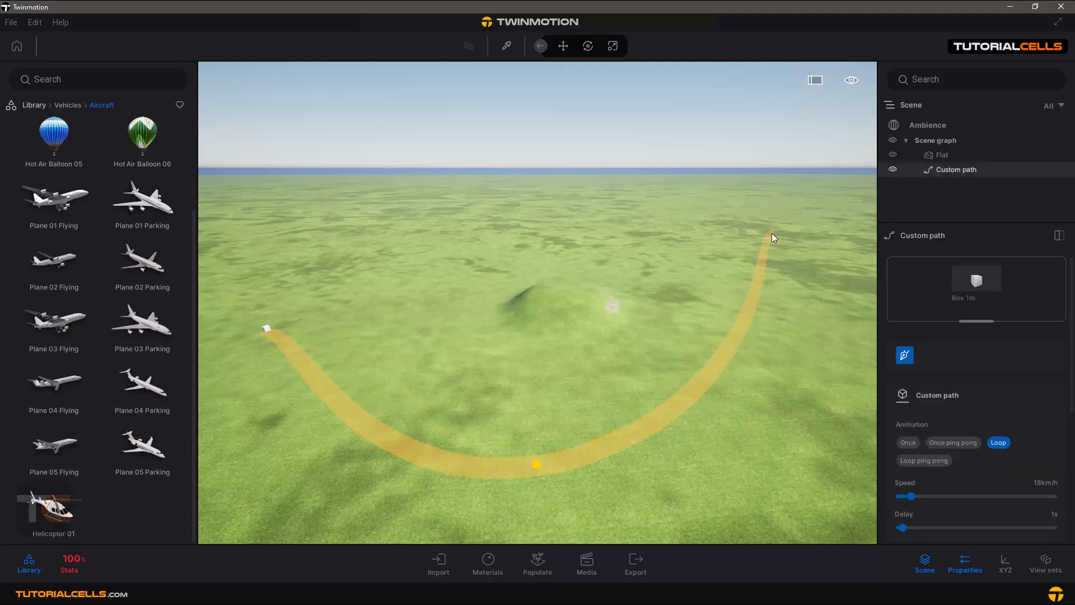
pyautogui.press('Escape')
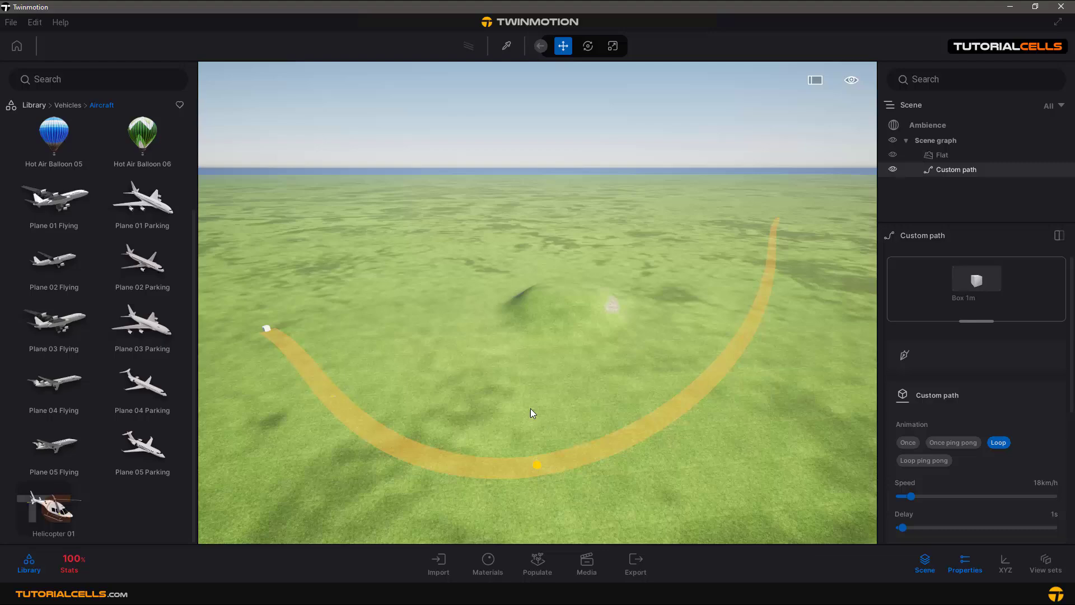
# Step: Raise the Custom path's middle point high above the ground
pyautogui.click(538, 465)
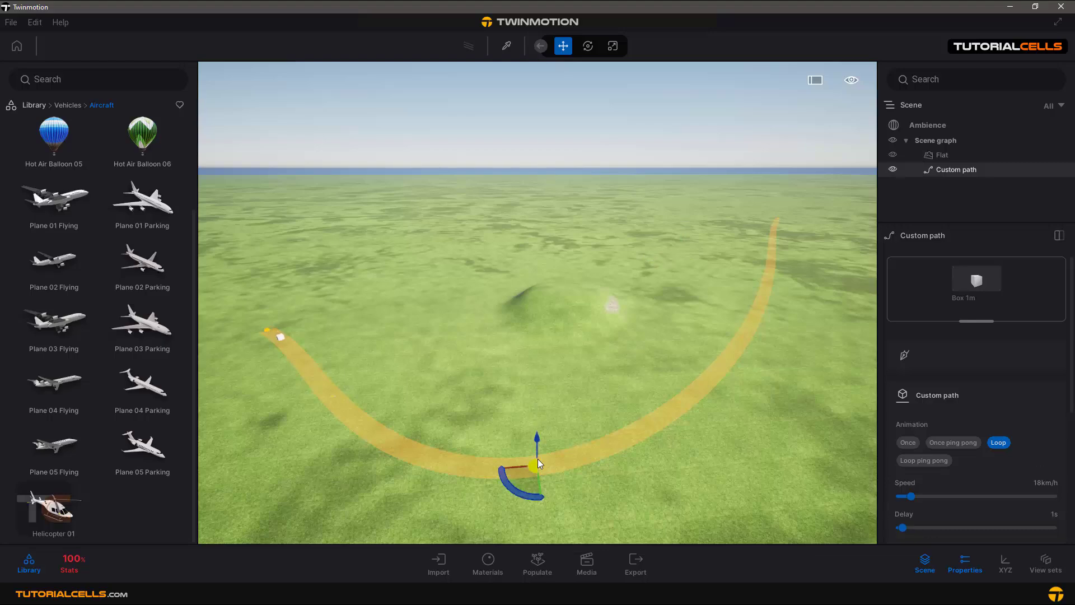
pyautogui.moveTo(536, 444)
pyautogui.keyDown('shift'); pyautogui.mouseDown(button='middle')
pyautogui.moveTo(536, 313)
pyautogui.moveTo(536, 465)
pyautogui.moveTo(536, 434)
pyautogui.mouseUp(button='middle'); pyautogui.keyUp('shift')
pyautogui.moveTo(538, 445); pyautogui.dragTo(537, 434, button='right')
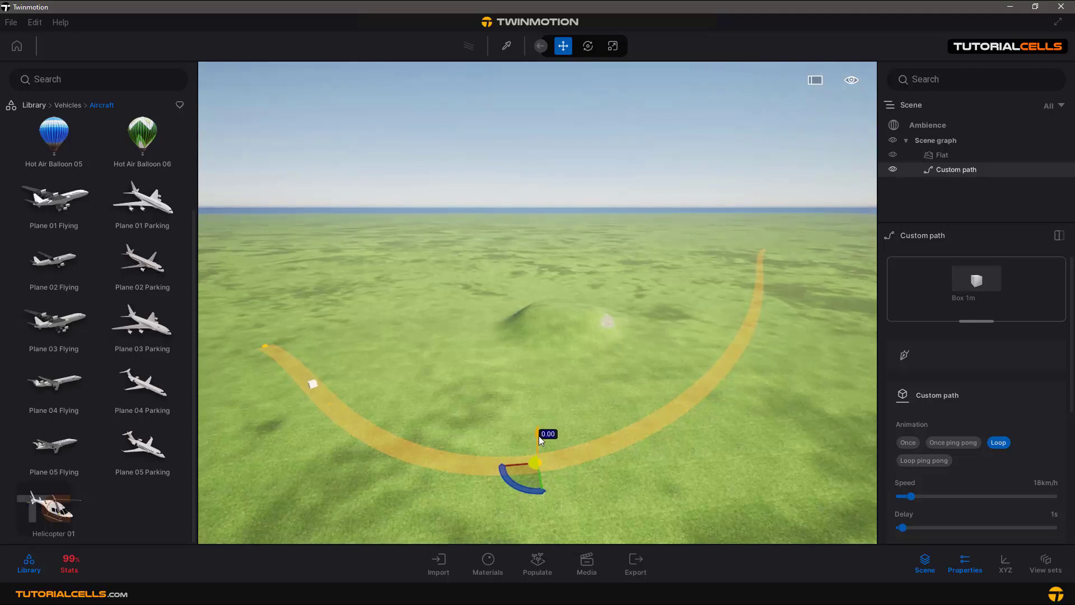
pyautogui.moveTo(539, 436); pyautogui.dragTo(550, 252)
pyautogui.moveTo(503, 306); pyautogui.dragTo(365, 319, button='right')
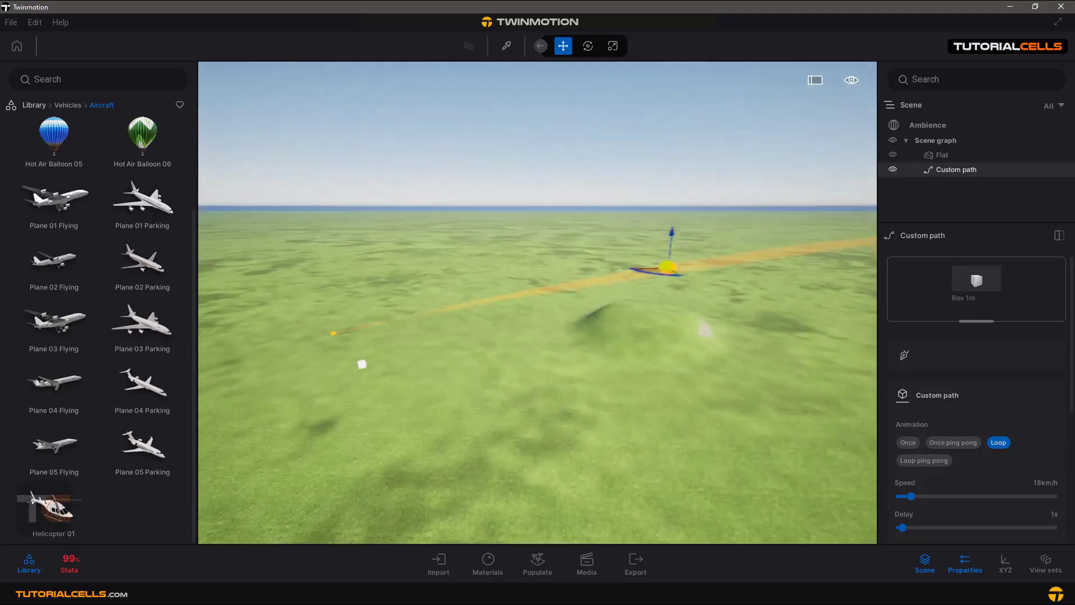
# Step: Set the navigation speed to Drive speed 5 and move the view to look along the raised path from its starting end
pyautogui.moveTo(862, 177); pyautogui.dragTo(809, 174, button='right')
pyautogui.moveTo(851, 83)
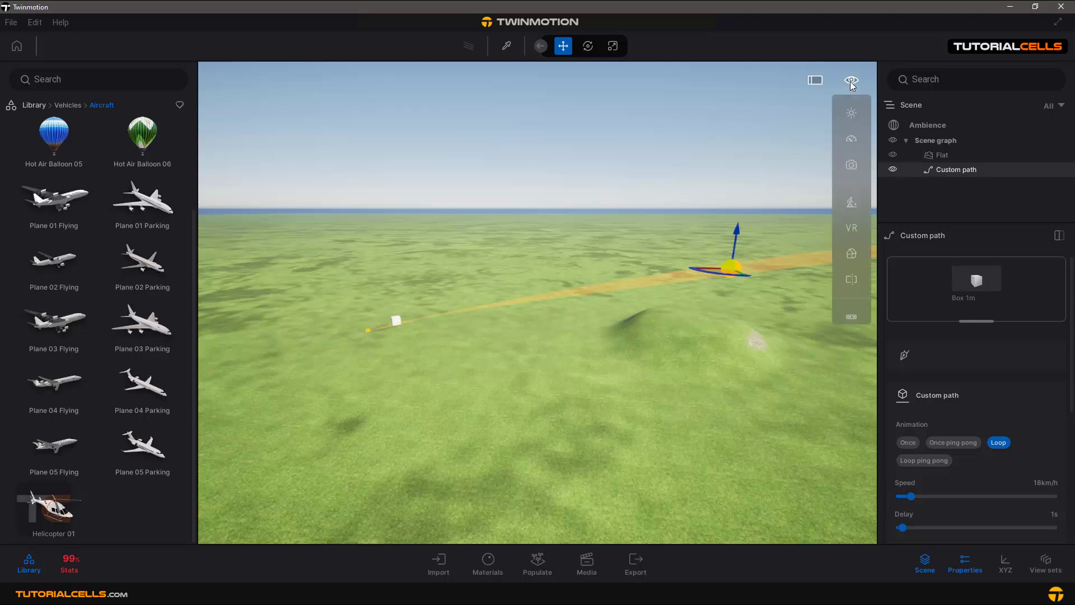
pyautogui.moveTo(855, 140)
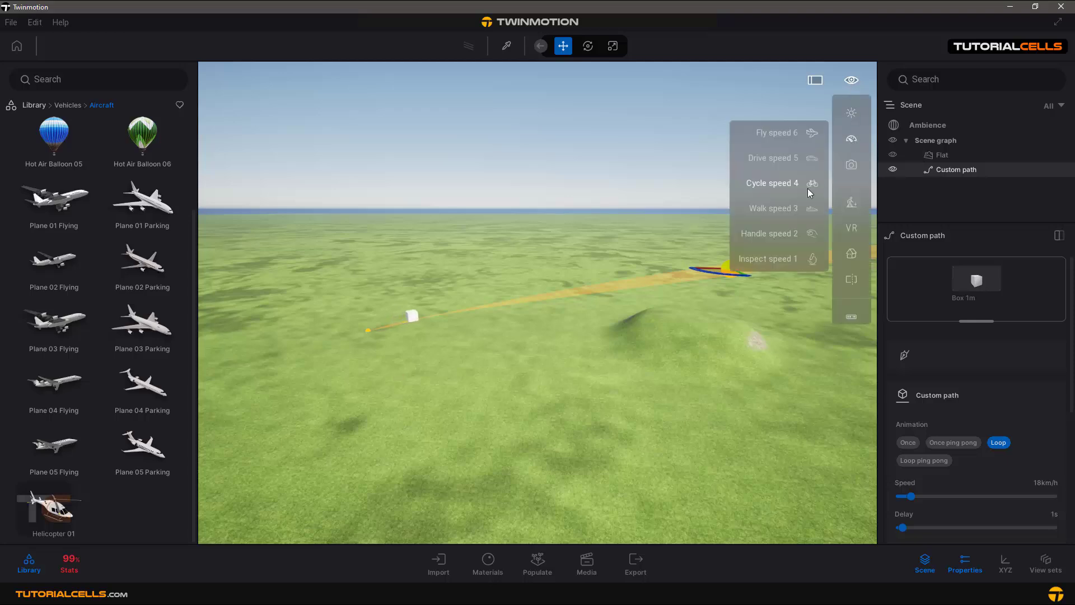
pyautogui.click(789, 159)
pyautogui.press('a')
pyautogui.press('a')
pyautogui.moveTo(646, 252); pyautogui.dragTo(696, 279, button='right')
pyautogui.press('w')
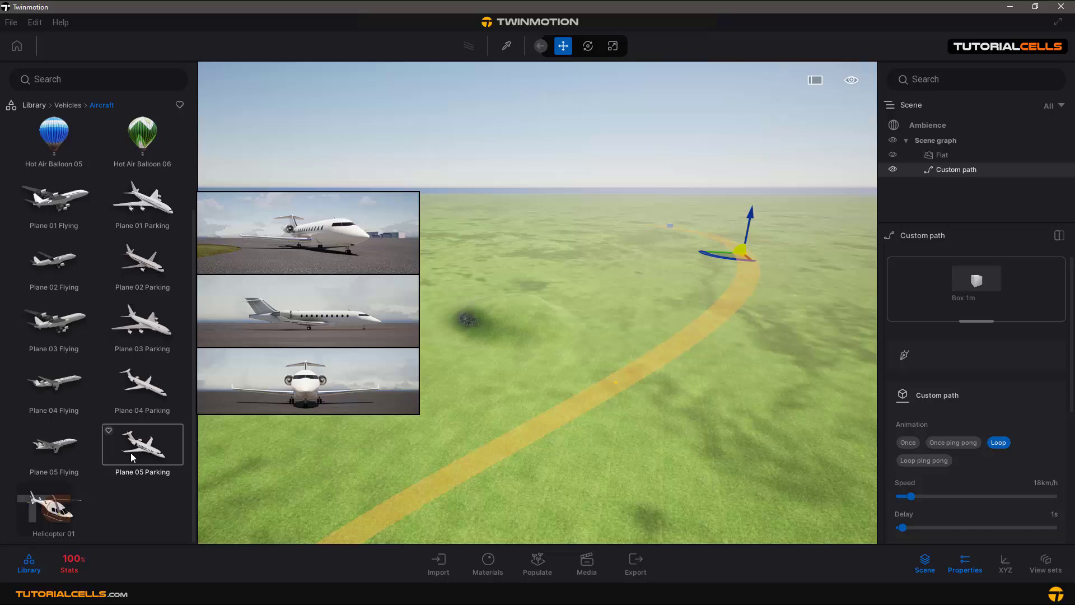
# Step: Replace the Custom path's Box 1m with Plane 05 Parking from the library and watch it fly along the curve
pyautogui.moveTo(135, 451); pyautogui.dragTo(942, 317)
pyautogui.scroll(-3, 569, 367)
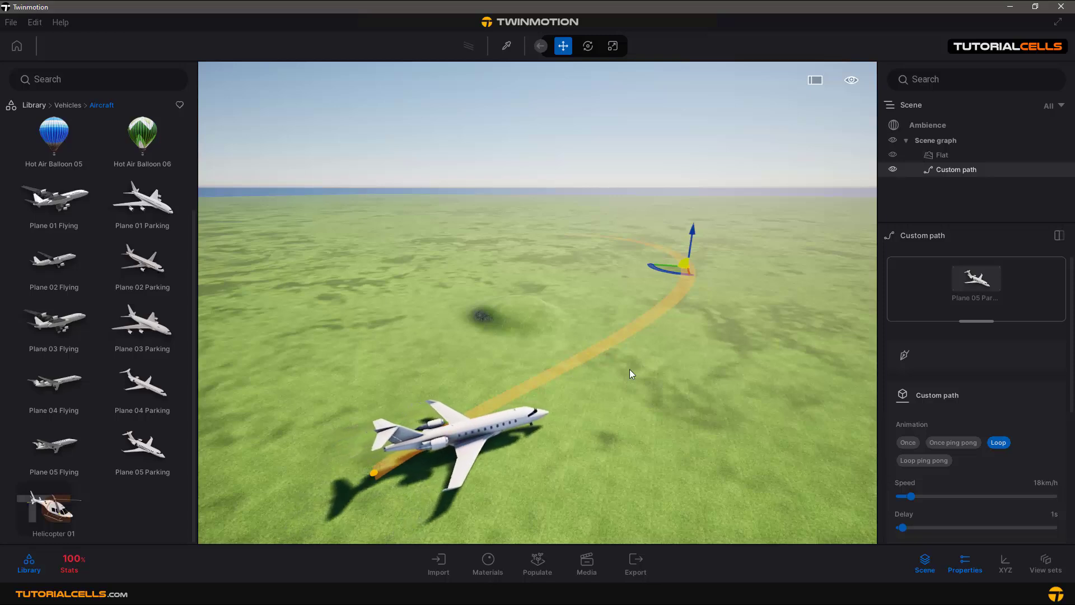
pyautogui.scroll(-1, 969, 420)
pyautogui.scroll(2, 957, 413)
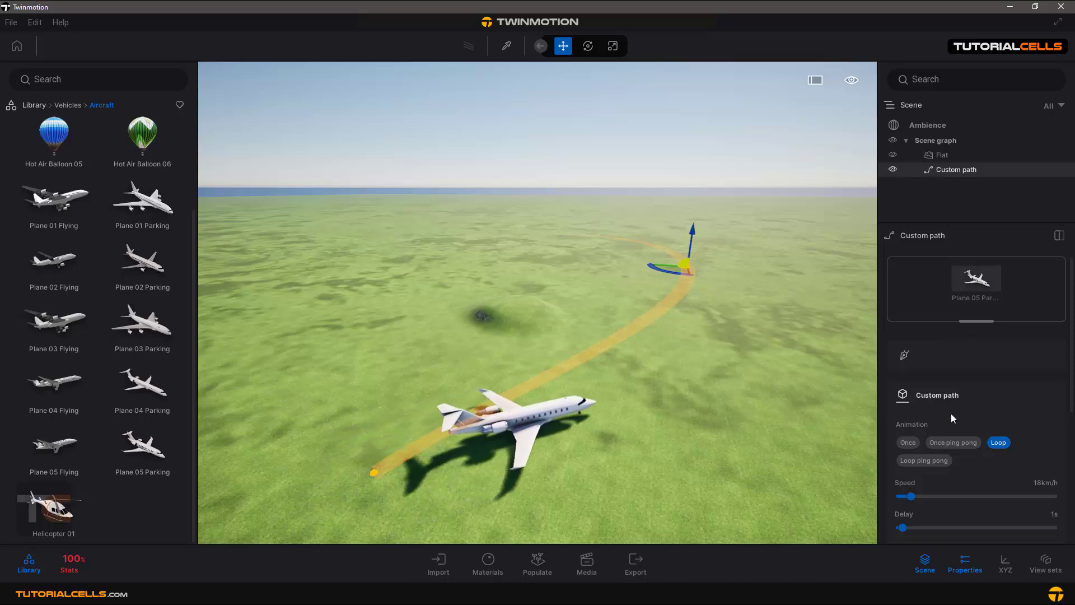
pyautogui.scroll(-2, 951, 413)
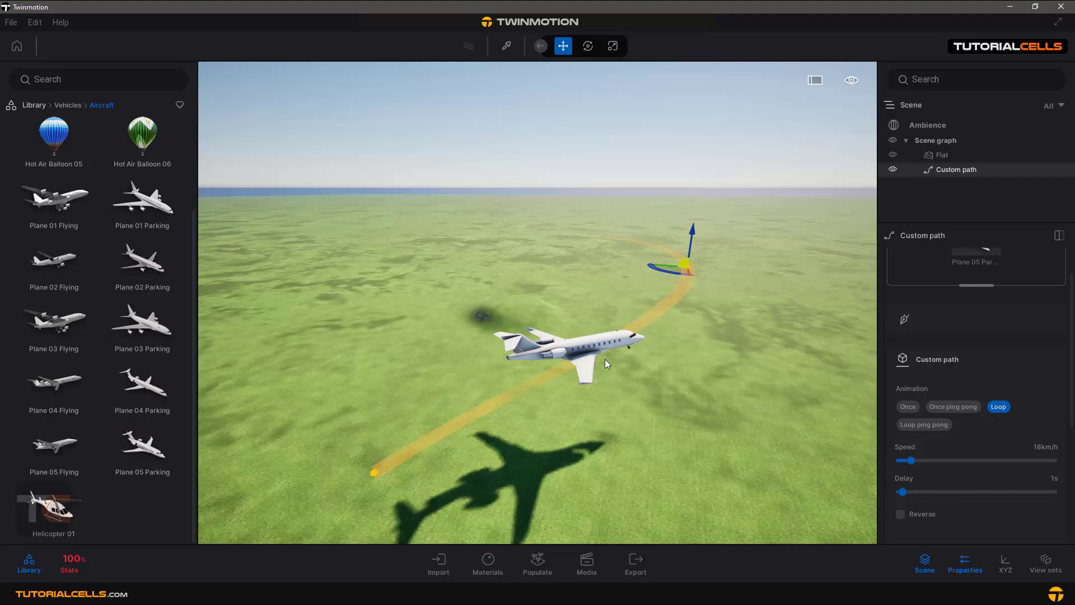
pyautogui.moveTo(605, 359); pyautogui.dragTo(706, 348, button='right')
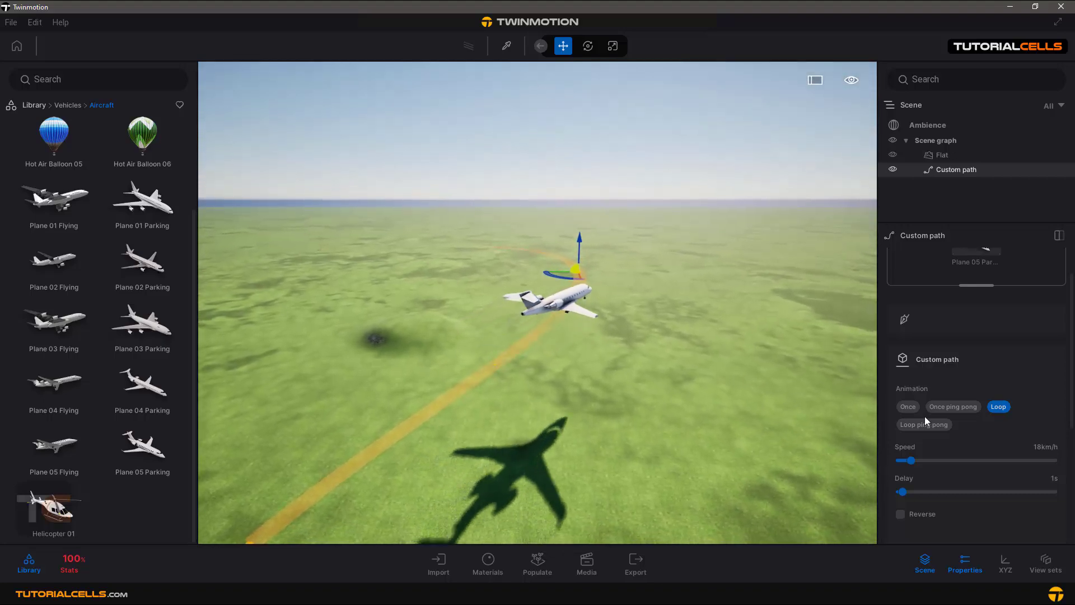
# Step: Set the path's speed to 187 km/h, try the Loop ping pong animation, and return to Loop
pyautogui.scroll(1, 924, 415)
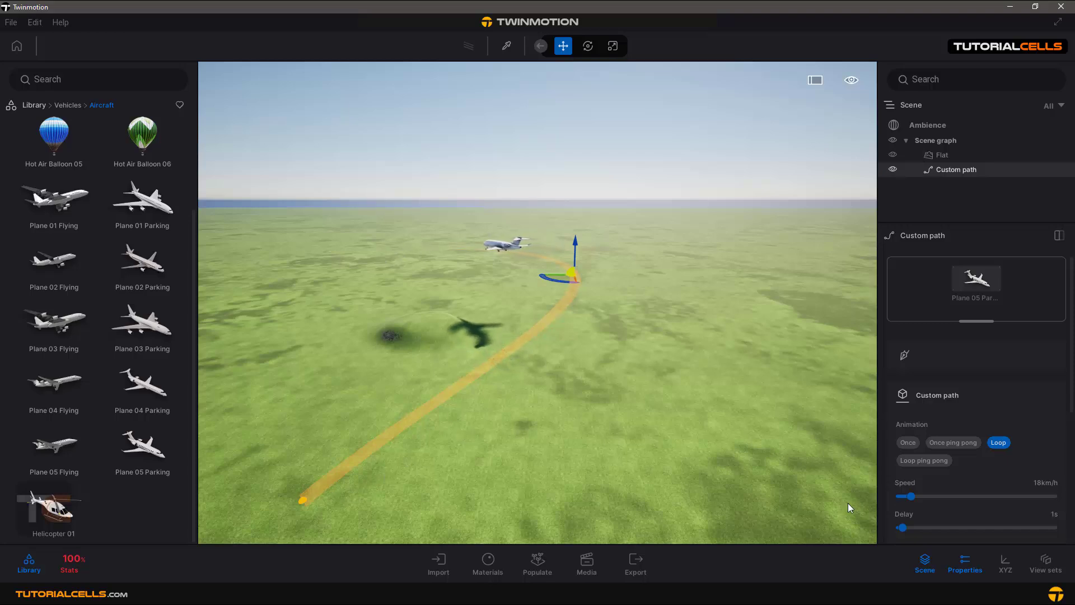
pyautogui.moveTo(930, 494); pyautogui.dragTo(960, 495)
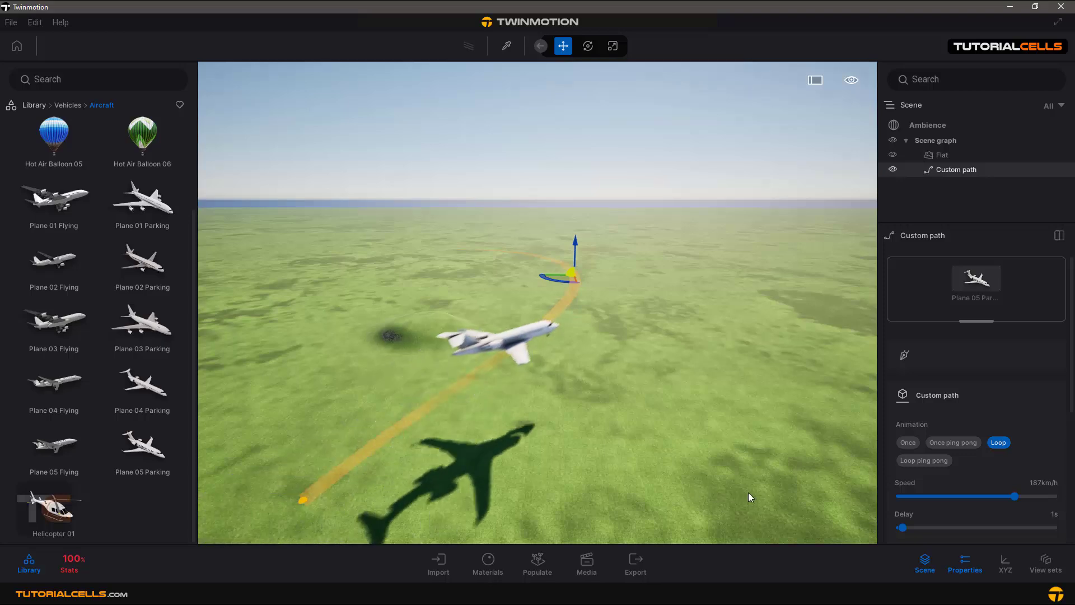
pyautogui.click(913, 463)
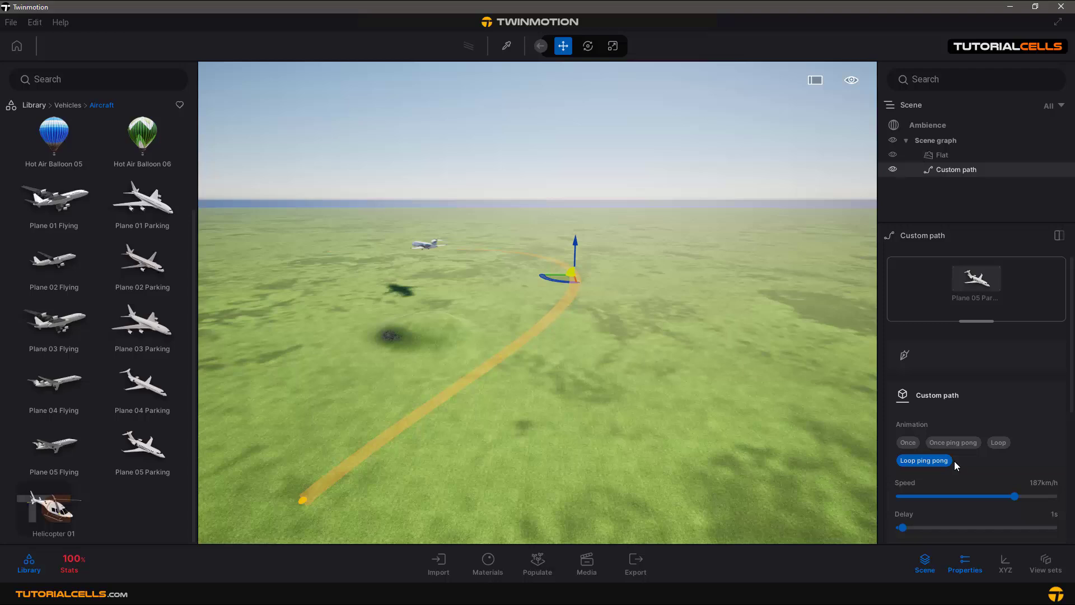
pyautogui.click(996, 443)
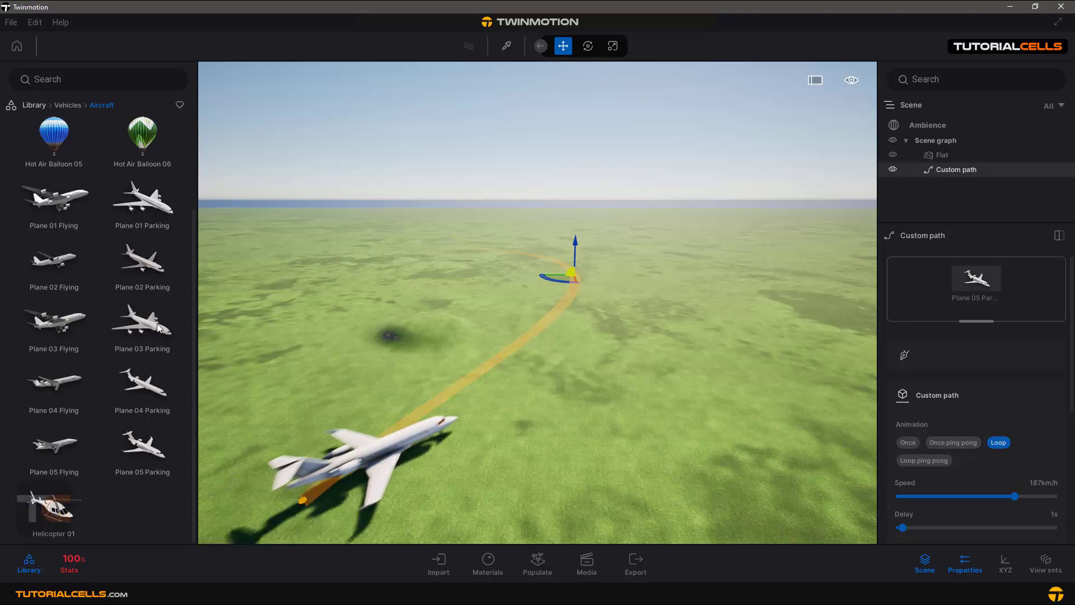
# Step: Try the +Y, -Y and -Z up axes for the plane and restore +Z
pyautogui.scroll(-1, 936, 449)
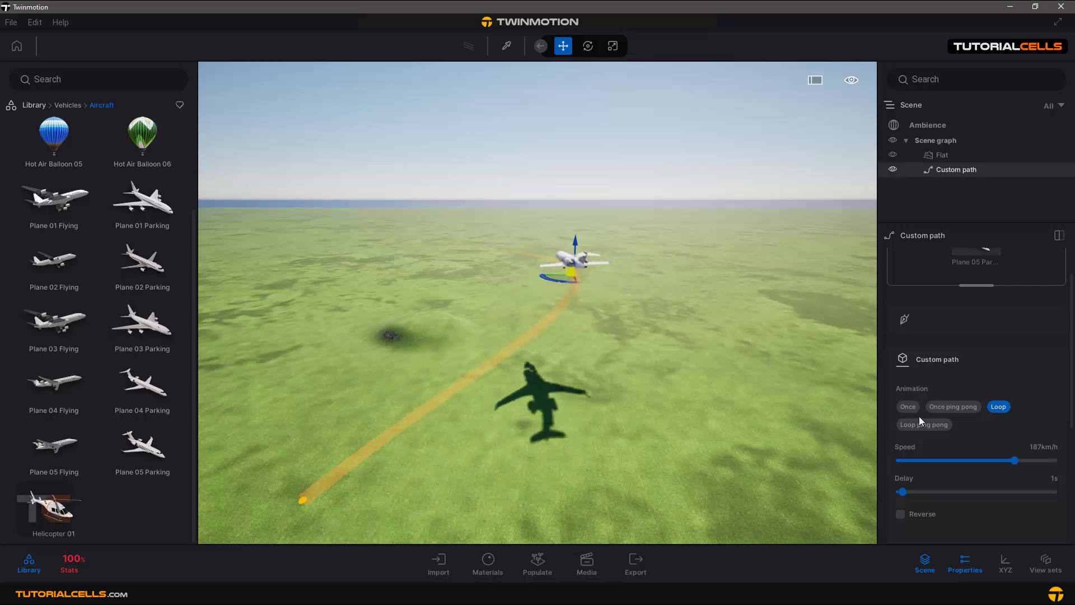
pyautogui.scroll(-2, 919, 416)
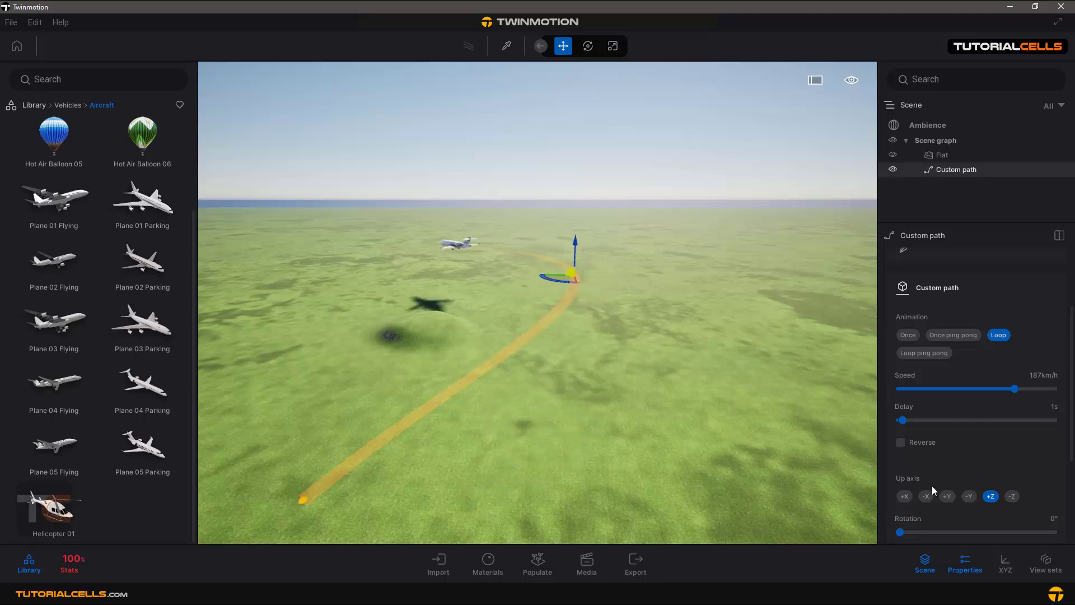
pyautogui.click(951, 496)
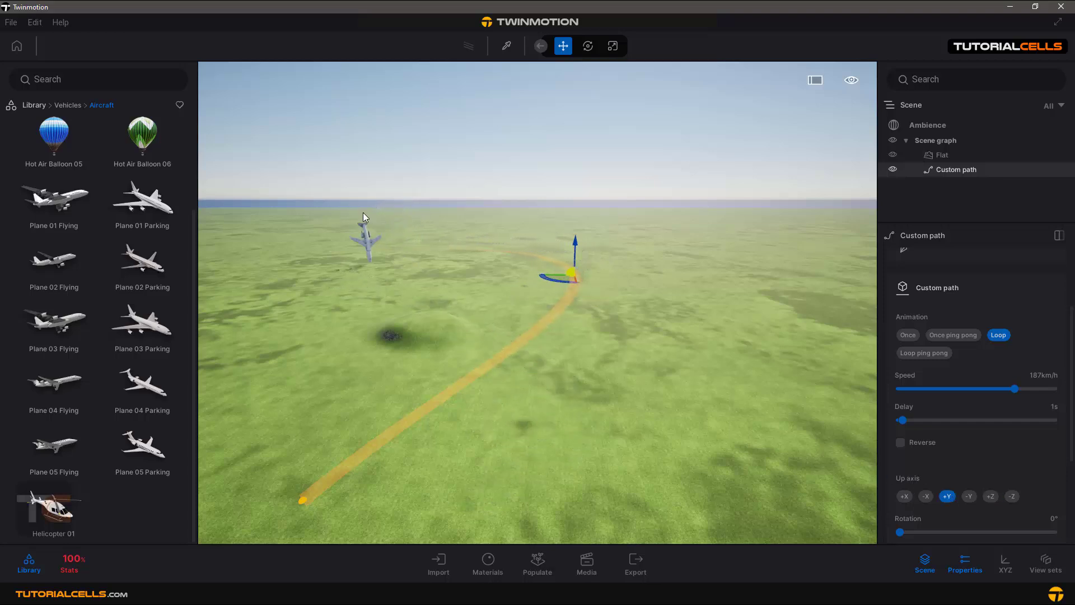
pyautogui.click(970, 497)
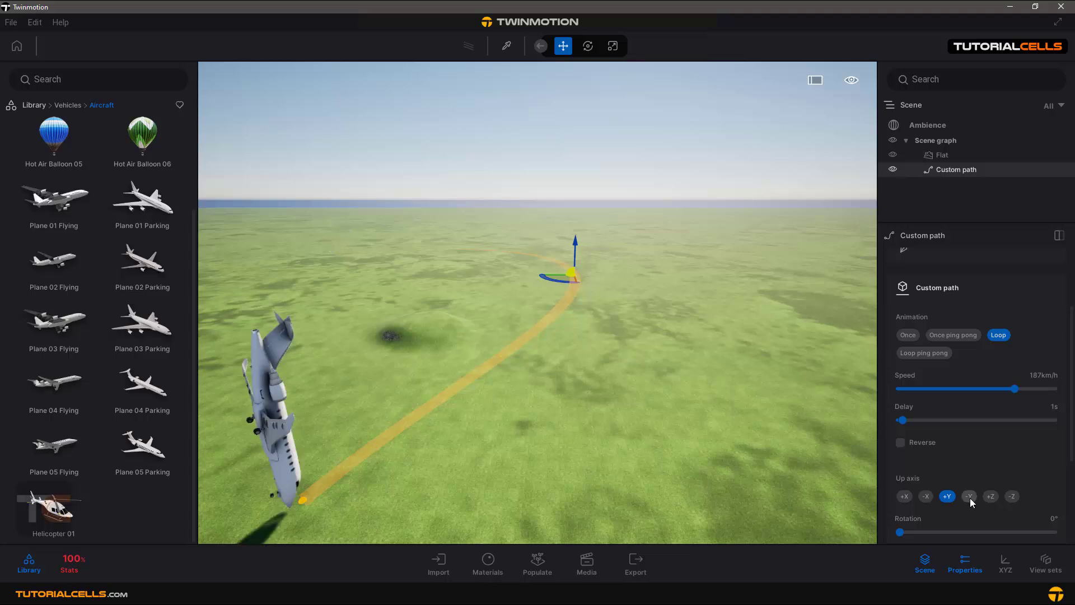
pyautogui.click(1009, 498)
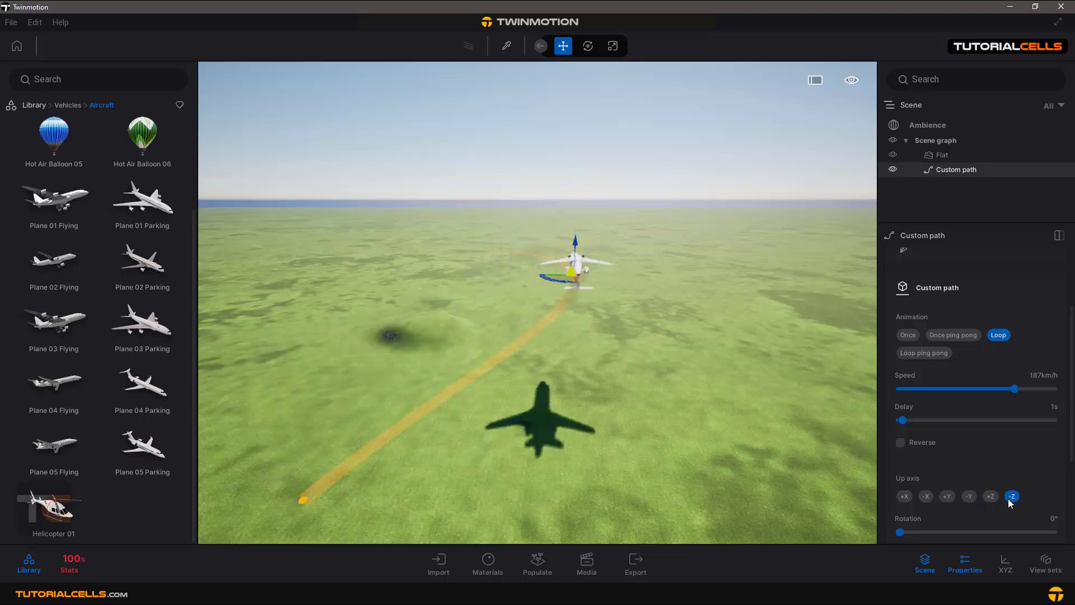
pyautogui.click(991, 498)
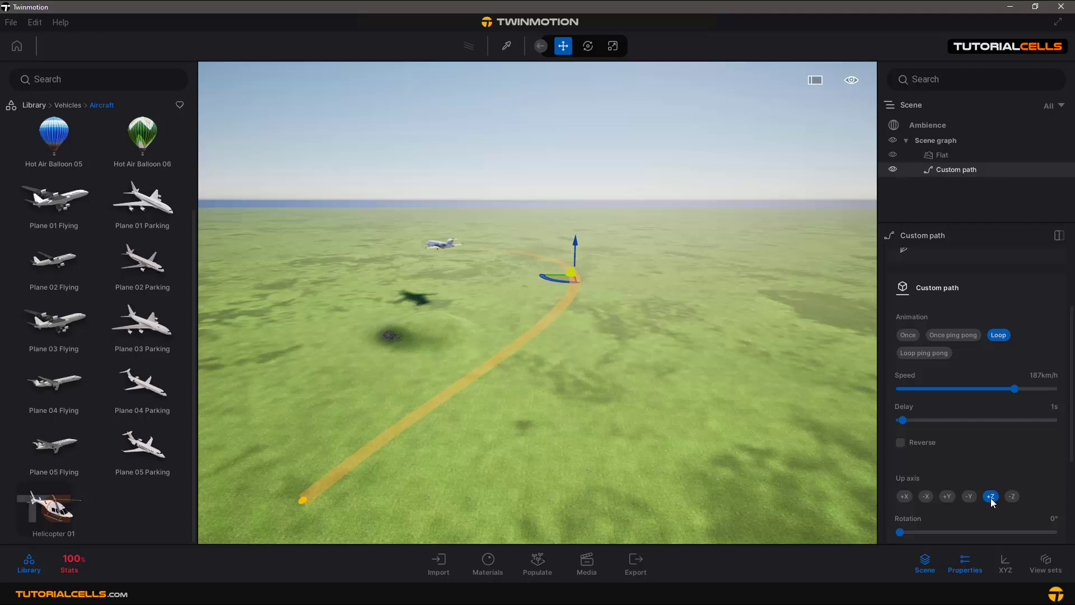
# Step: Slow the path's speed to 105 km/h and set the plane's rotation to 20°
pyautogui.scroll(-2, 970, 495)
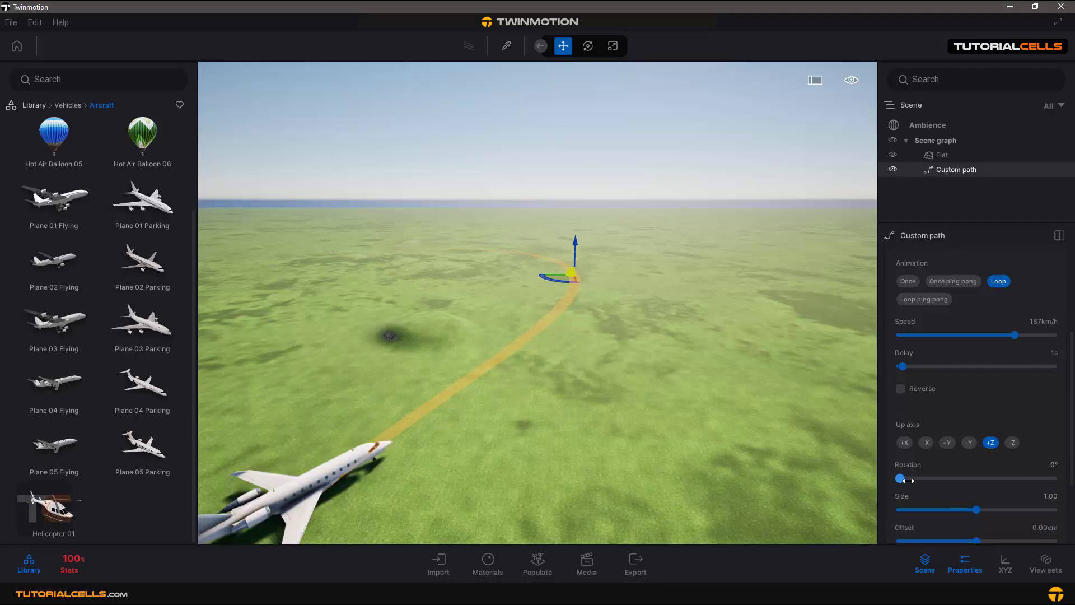
pyautogui.moveTo(901, 479)
pyautogui.mouseDown()
pyautogui.moveTo(910, 480)
pyautogui.moveTo(900, 479)
pyautogui.mouseUp()
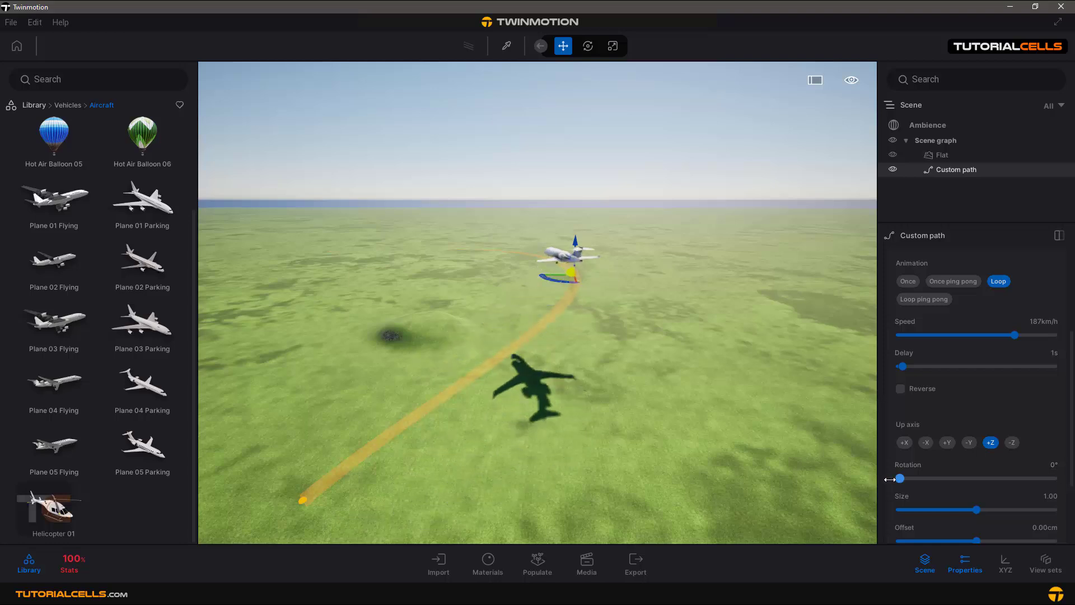
pyautogui.click(964, 336)
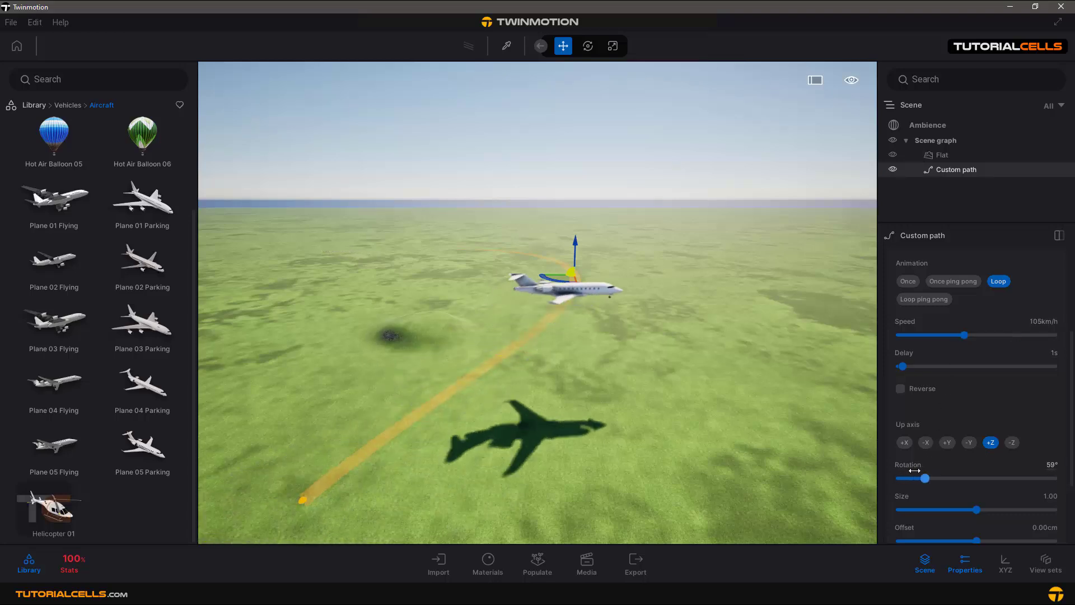
pyautogui.moveTo(900, 477); pyautogui.dragTo(909, 478)
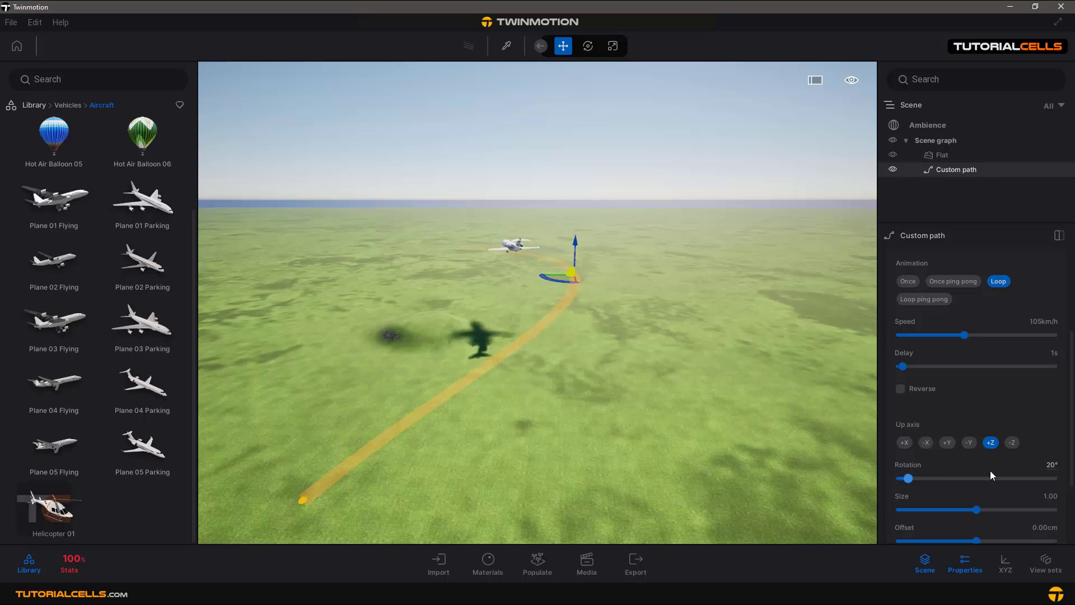
# Step: Set the path's speed to 60 km/h, the plane's size to 0.90 and its offset to 29.20 cm
pyautogui.scroll(-1, 1011, 485)
pyautogui.moveTo(978, 493); pyautogui.dragTo(950, 465)
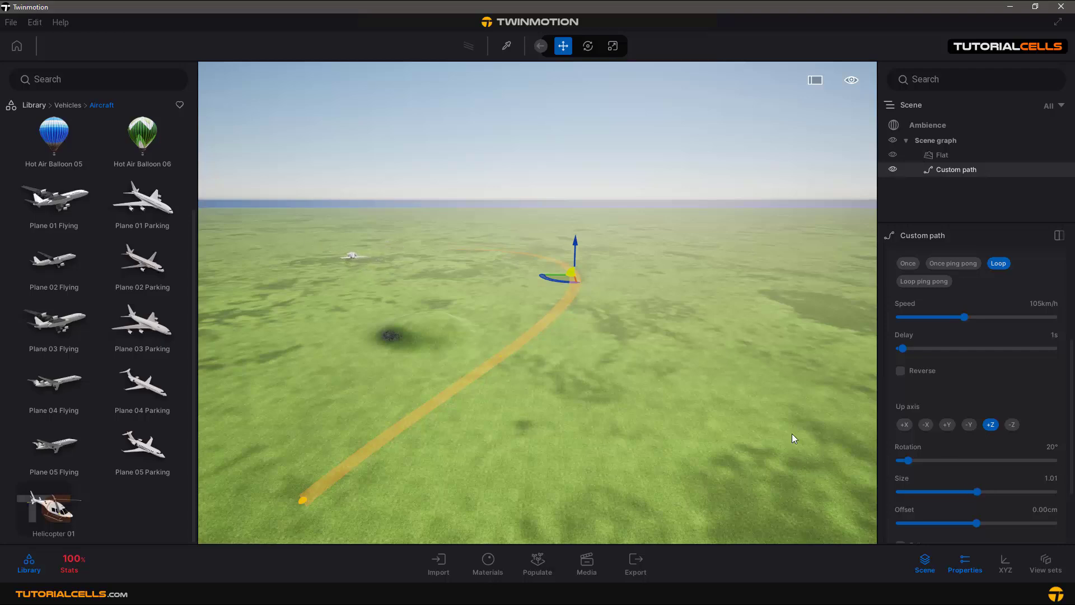
pyautogui.click(936, 317)
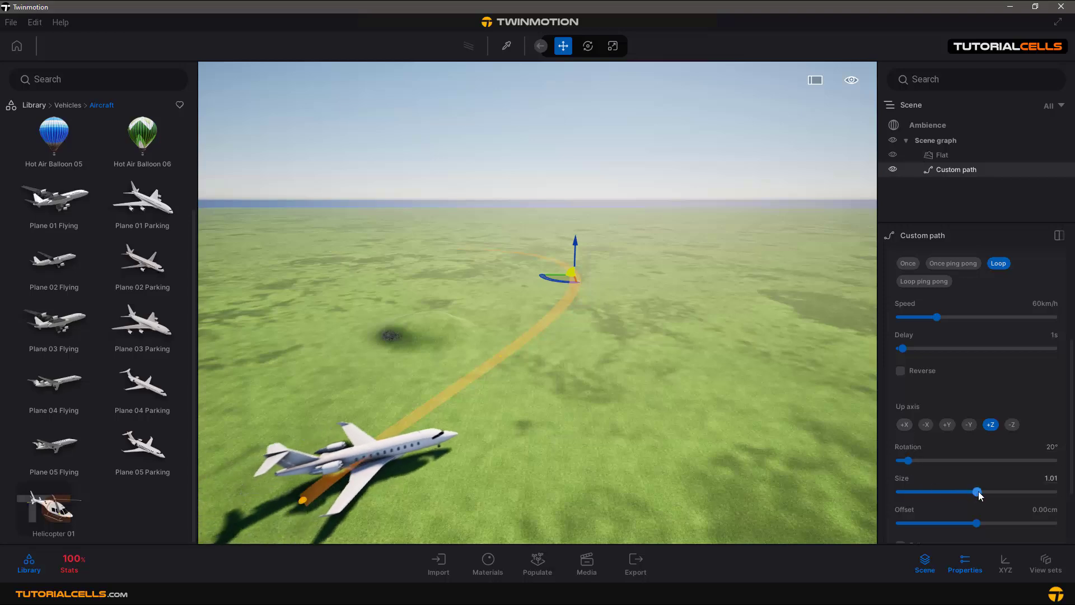
pyautogui.moveTo(979, 491)
pyautogui.mouseDown()
pyautogui.moveTo(913, 492)
pyautogui.moveTo(969, 491)
pyautogui.moveTo(974, 521)
pyautogui.moveTo(955, 508)
pyautogui.moveTo(976, 508)
pyautogui.mouseUp()
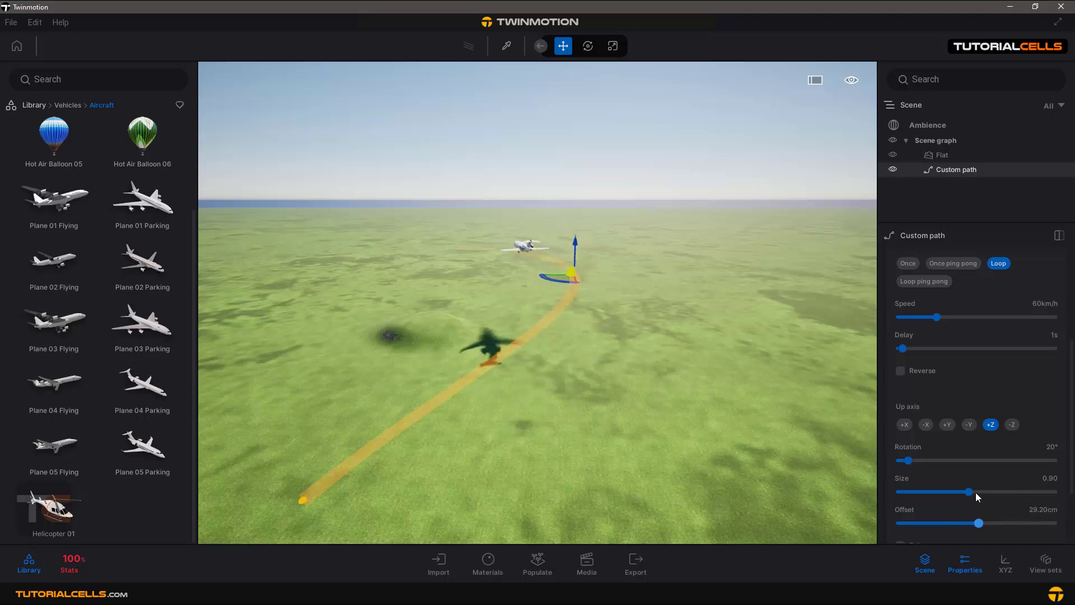
pyautogui.scroll(2, 948, 397)
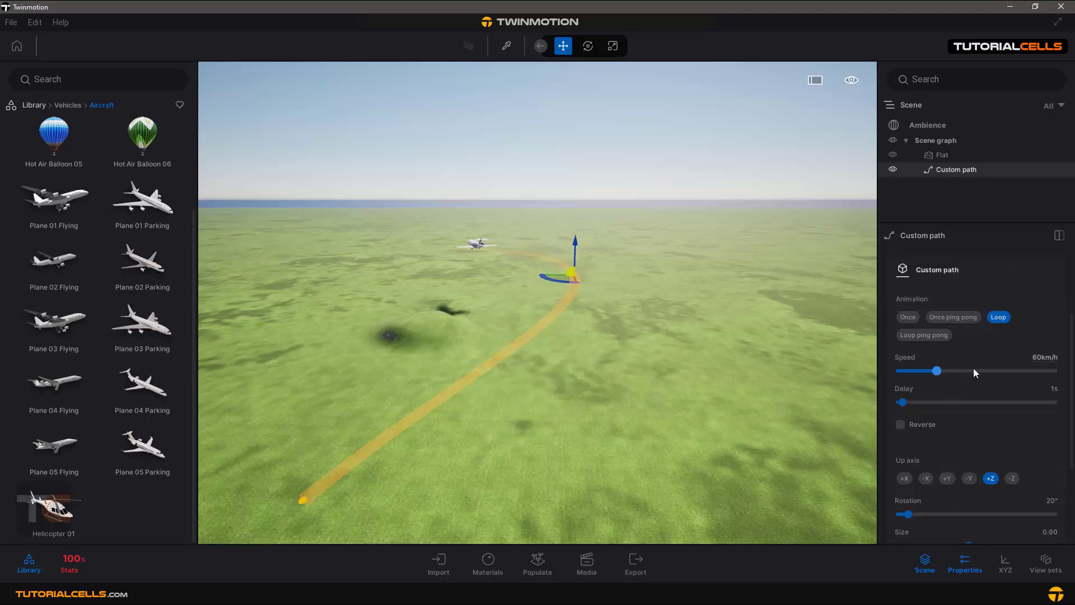
pyautogui.scroll(-5, 966, 378)
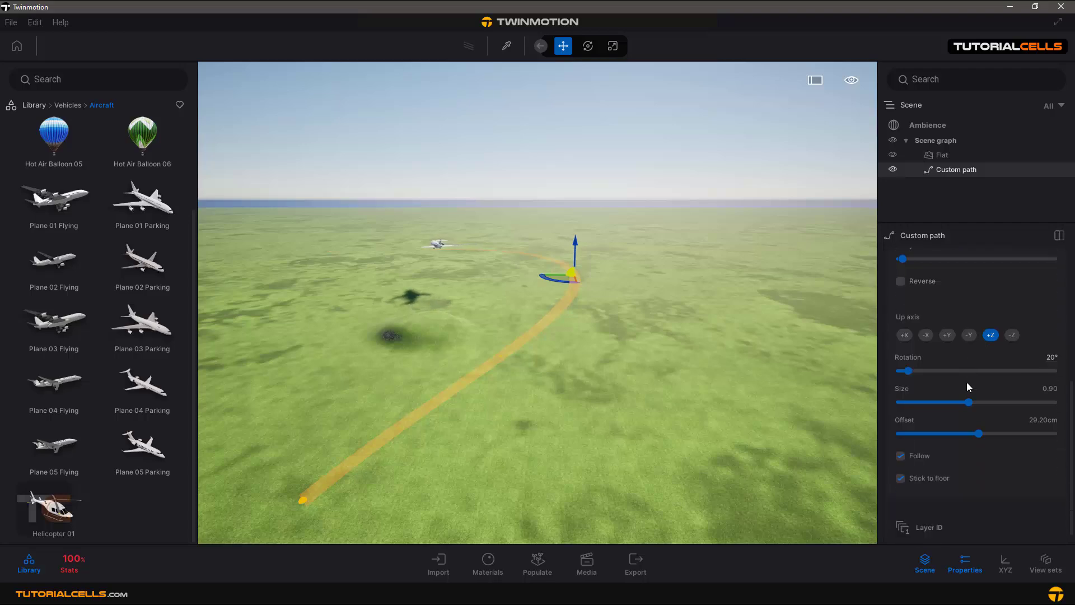
pyautogui.scroll(-1, 962, 386)
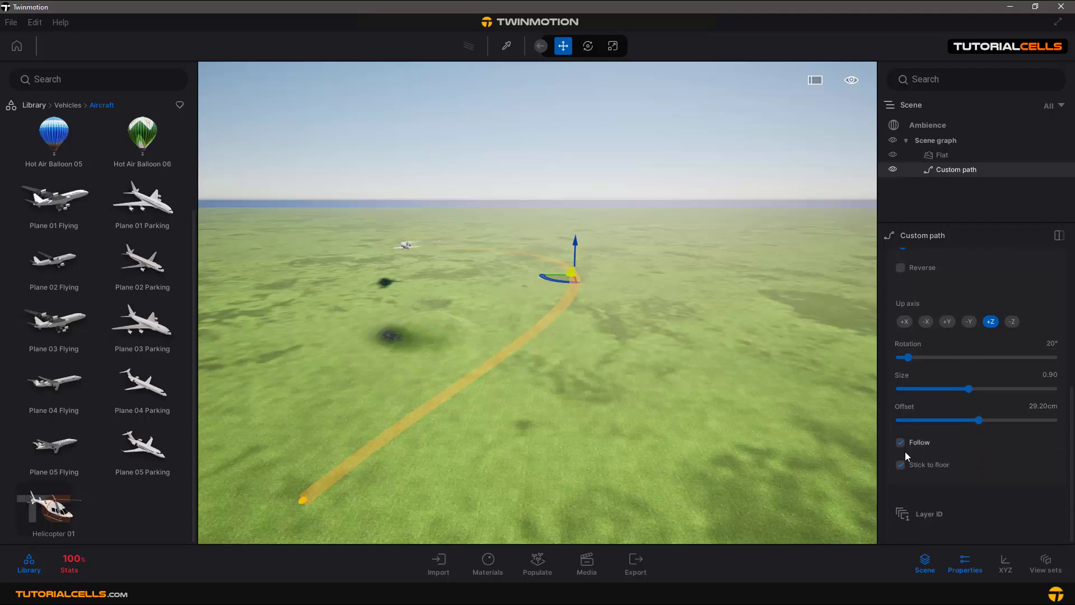
# Step: Turn off Stick to floor for the plane's custom path and raise the path's selected point above the grass
pyautogui.click(901, 466)
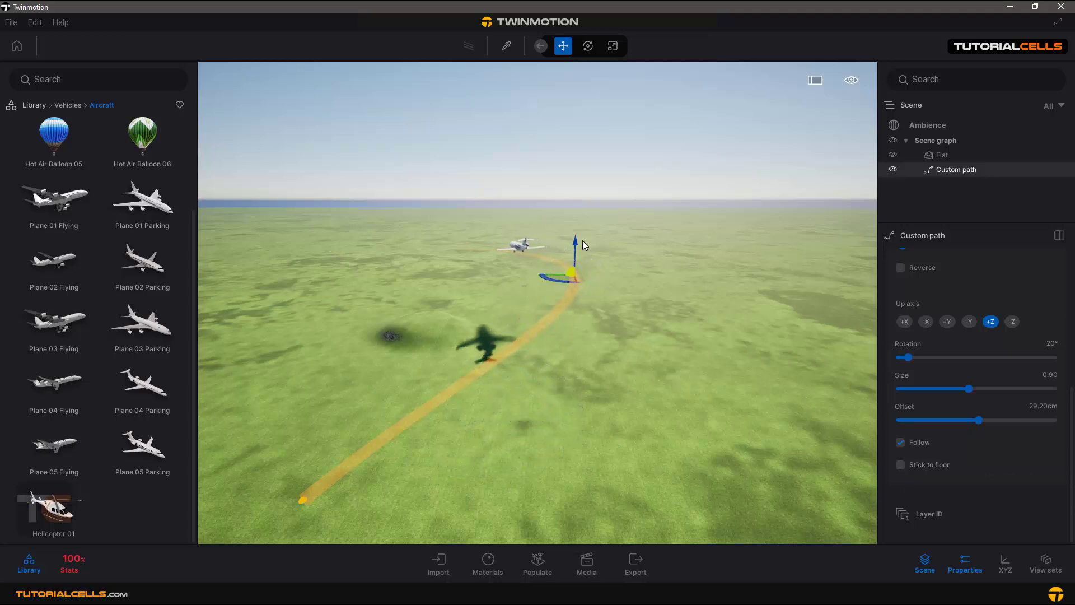
pyautogui.moveTo(575, 247); pyautogui.dragTo(544, 206)
pyautogui.moveTo(512, 308); pyautogui.dragTo(751, 444, button='right')
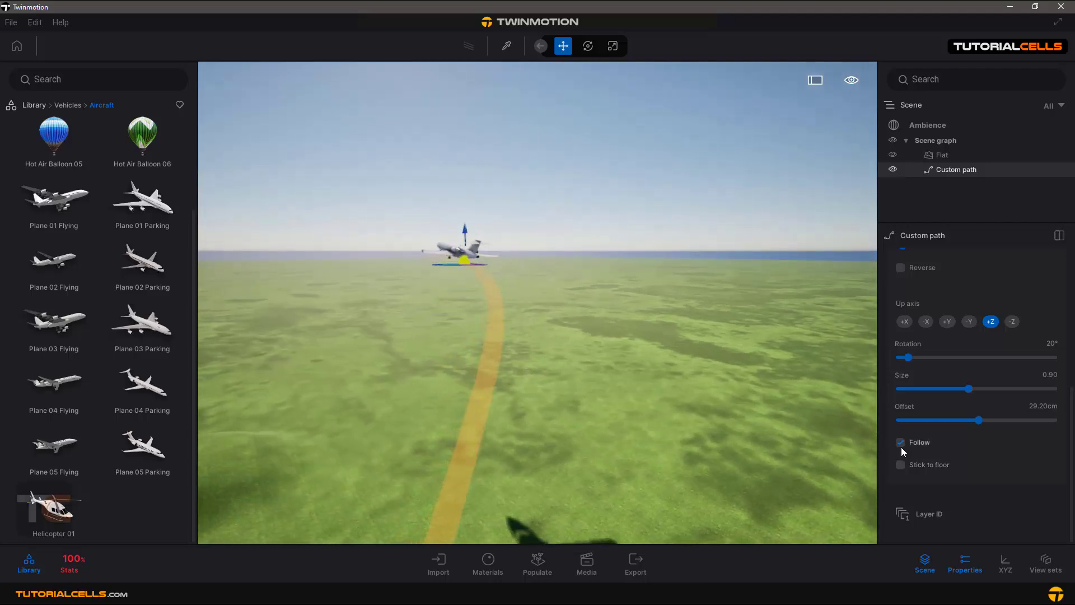
# Step: Try the plane's path animation with Follow turned off, and turn Follow back on
pyautogui.scroll(-3, 377, 418)
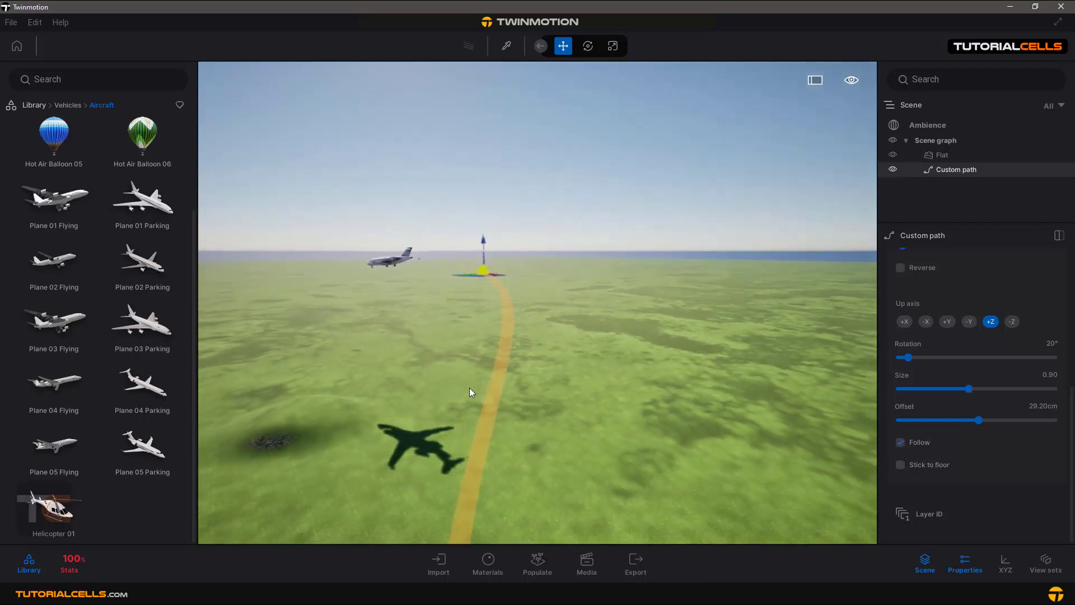
pyautogui.moveTo(471, 391); pyautogui.dragTo(538, 396, button='right')
pyautogui.moveTo(414, 409); pyautogui.dragTo(393, 406, button='right')
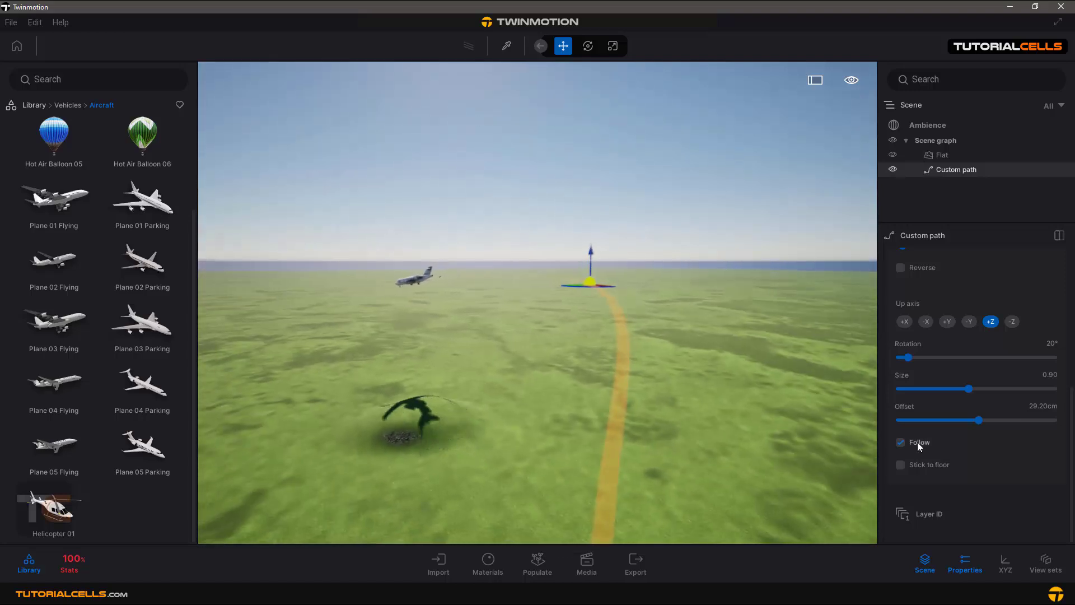
pyautogui.click(901, 442)
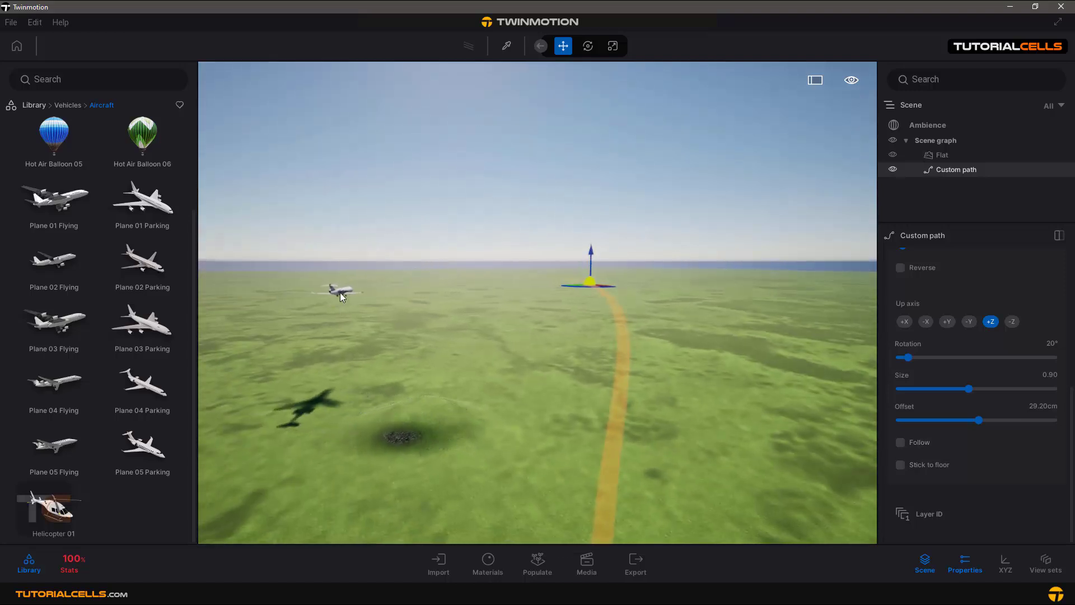
pyautogui.click(901, 443)
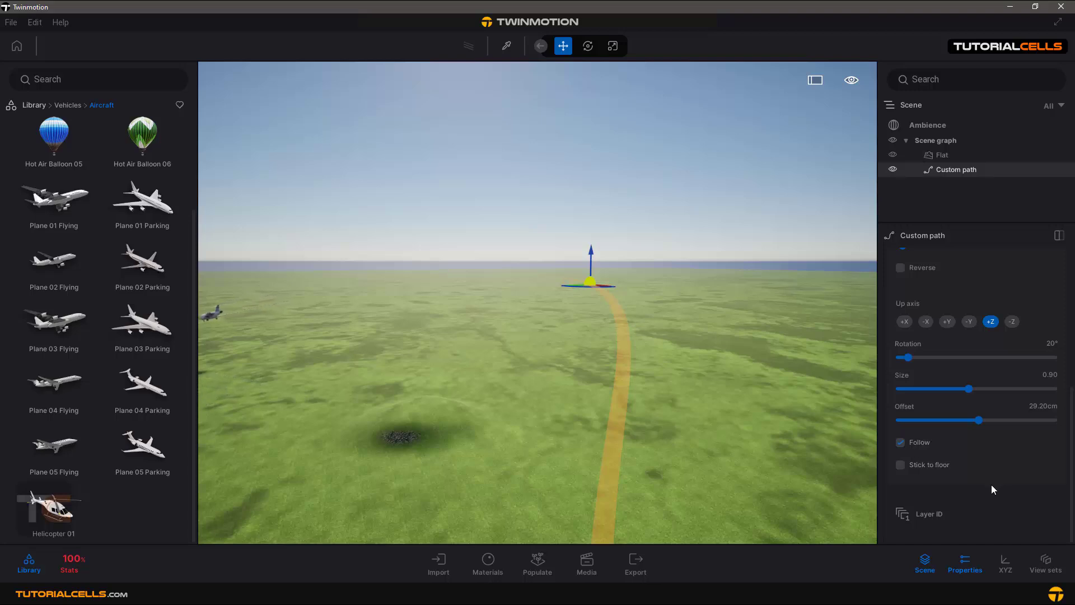
# Step: Leave the custom path's animation settings and open the Populate tools for custom paths
pyautogui.scroll(2, 946, 443)
pyautogui.scroll(2, 946, 442)
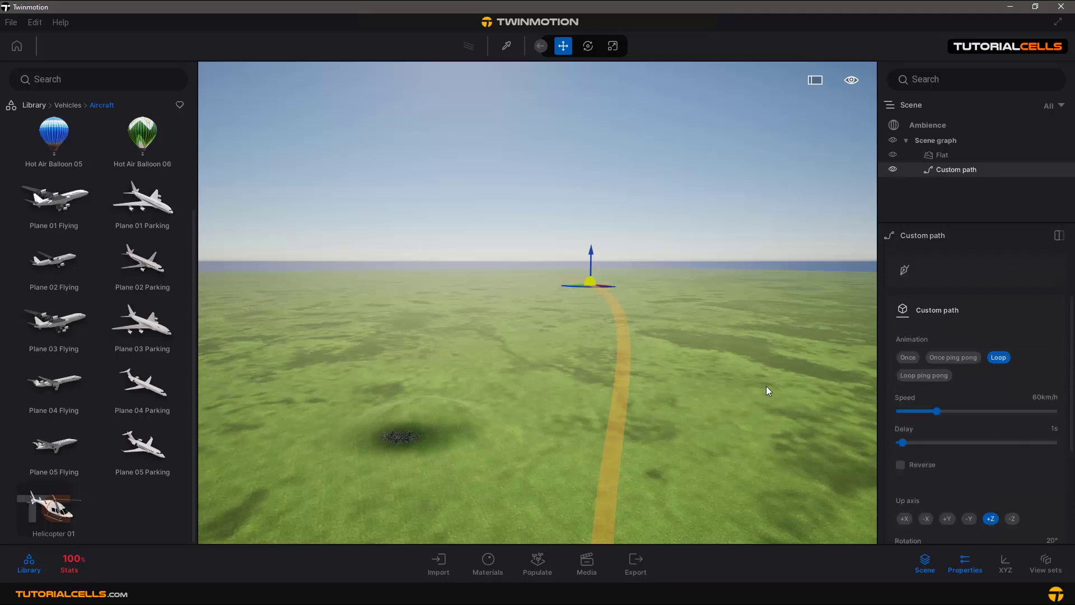
pyautogui.click(538, 562)
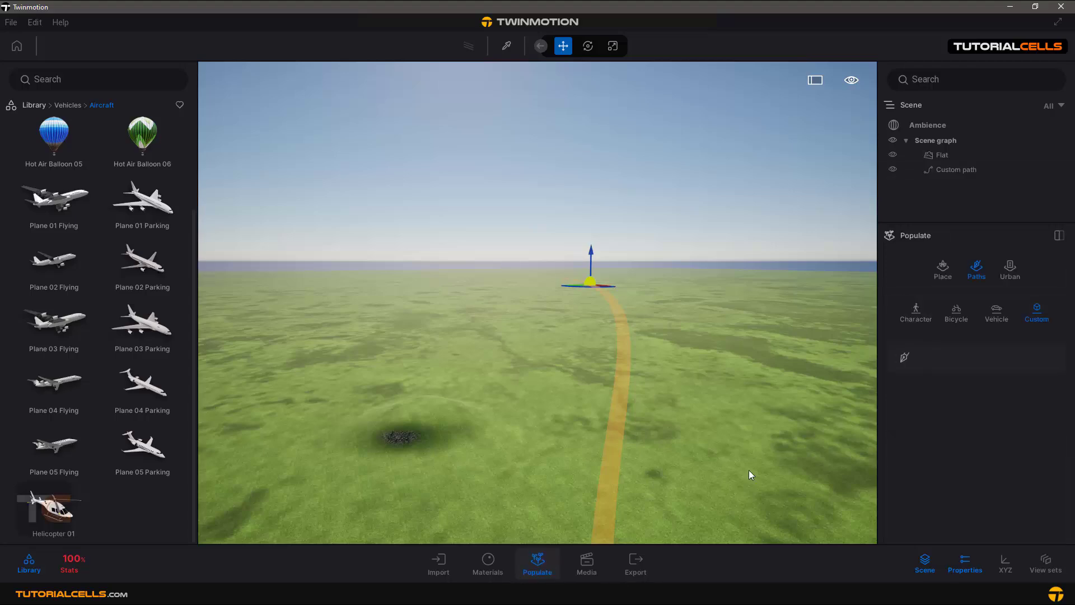